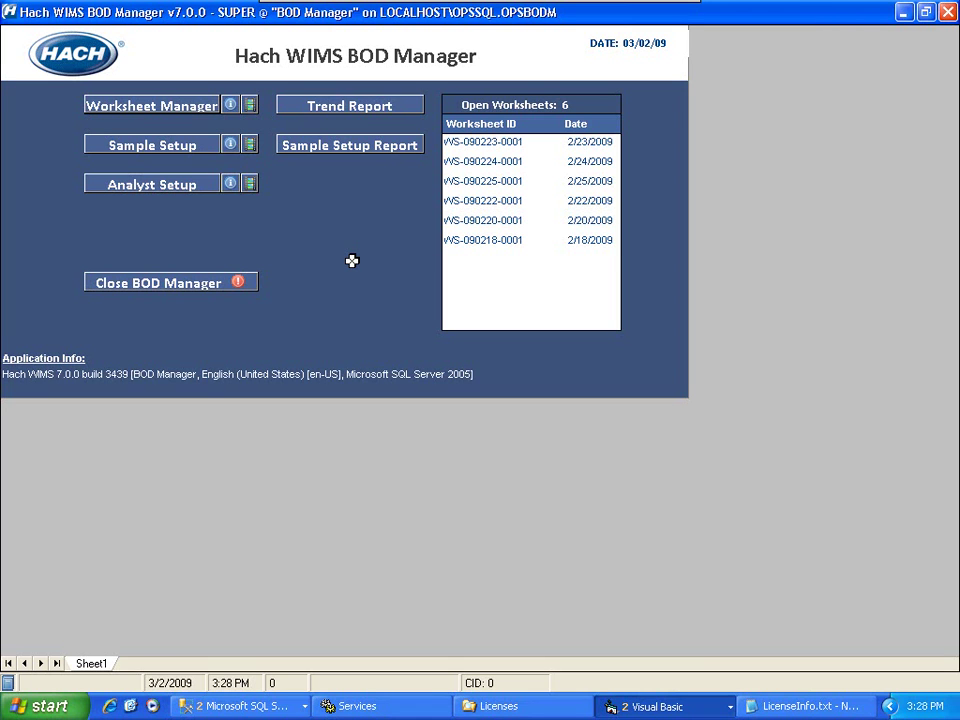
# Step: Start a new worksheet in the Worksheet Manager for 3/2/2009 using the Build BOD Worksheet option
pyautogui.click(141, 106)
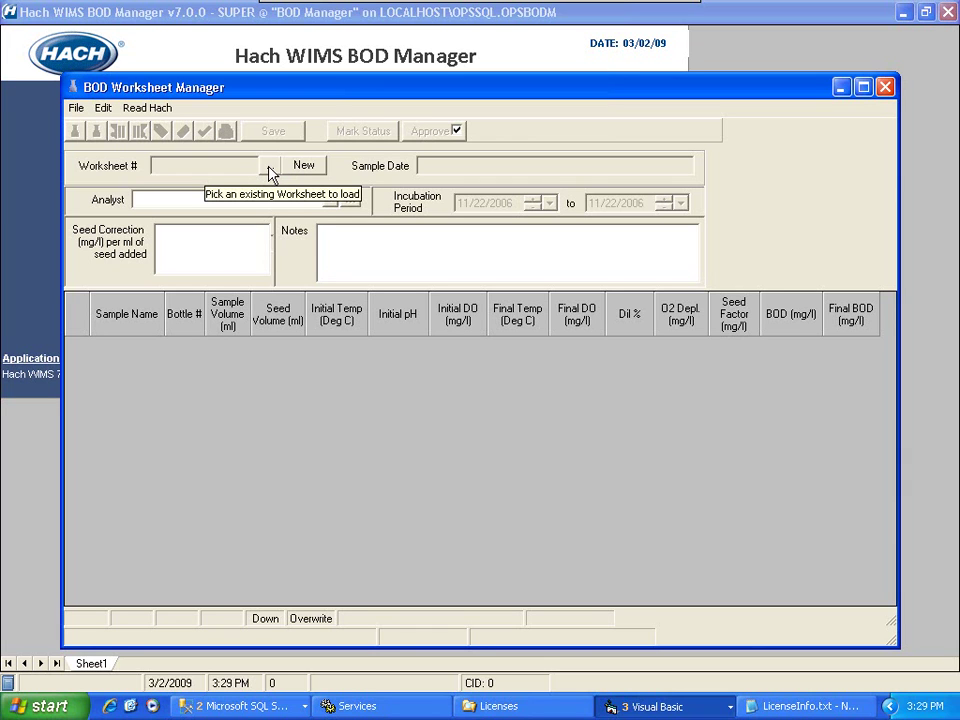
pyautogui.click(298, 170)
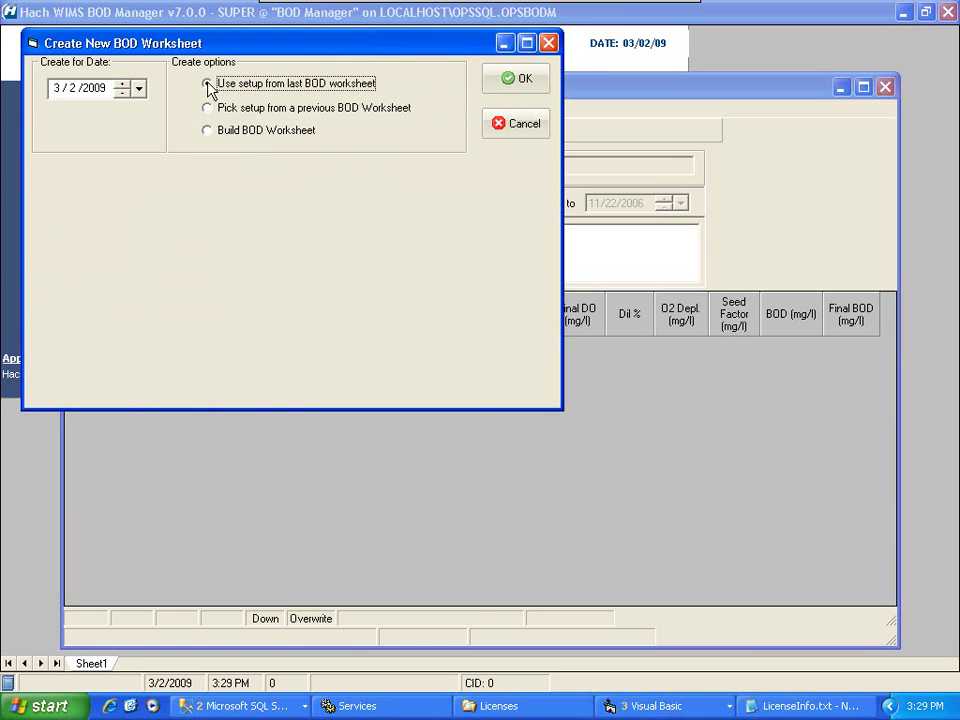
pyautogui.click(228, 138)
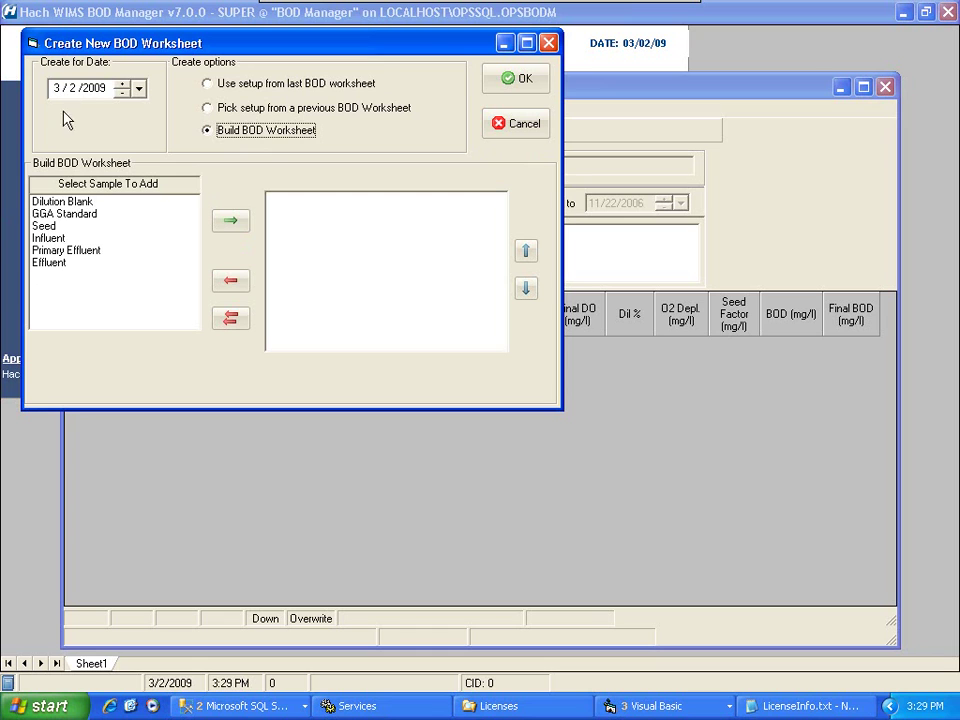
# Step: Add the Dilution Blank, Seed, Influent and Effluent samples in that order and create the worksheet
pyautogui.click(82, 203)
pyautogui.click(236, 225)
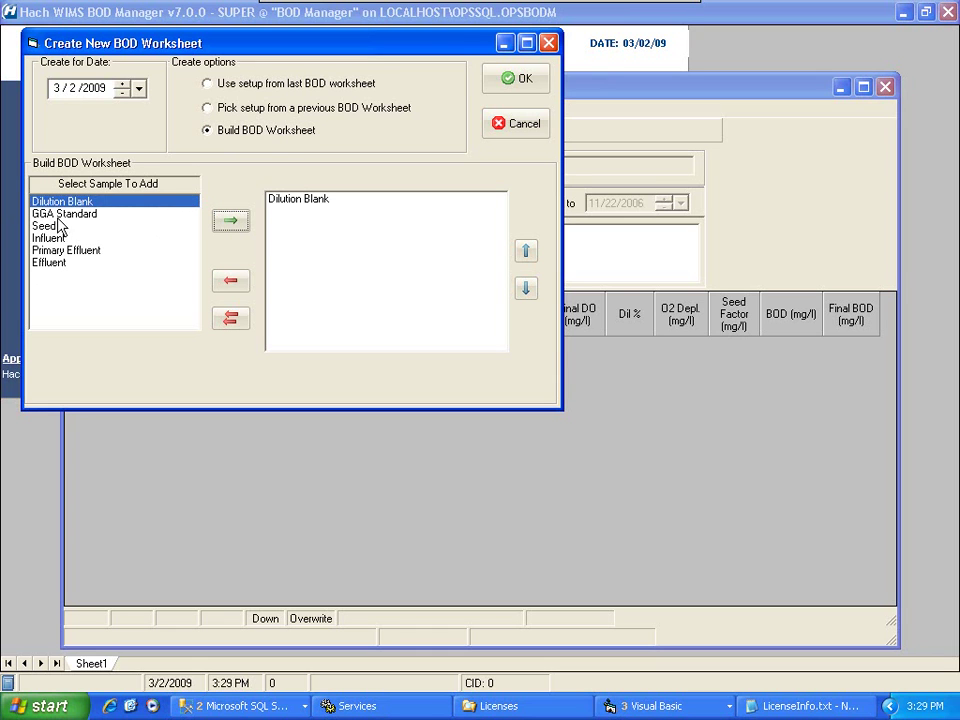
pyautogui.click(71, 229)
pyautogui.click(230, 220)
pyautogui.click(48, 238)
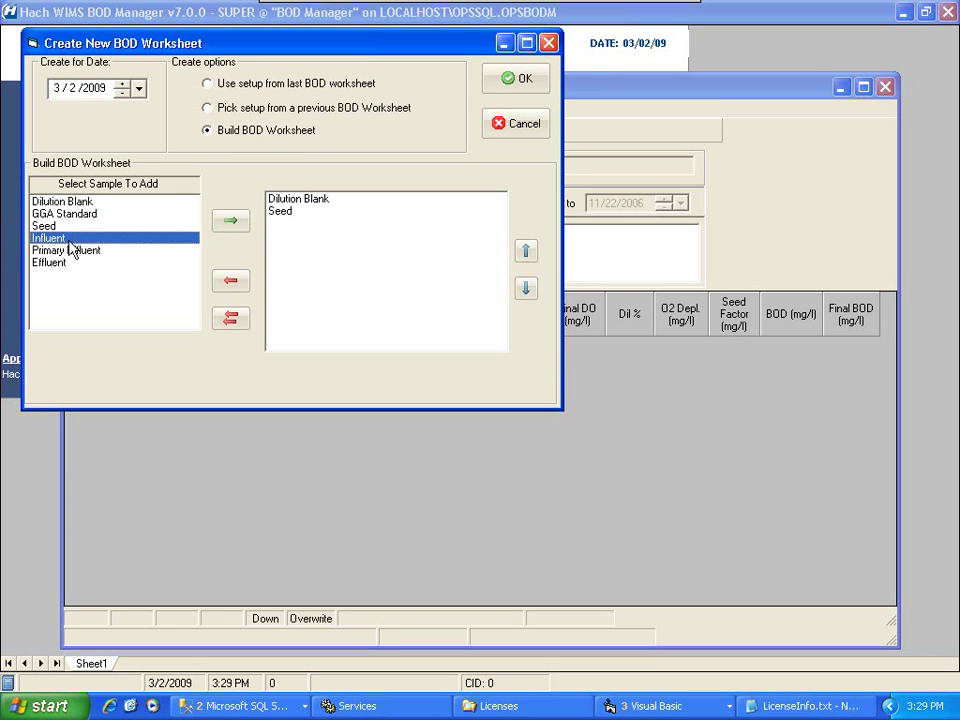
pyautogui.click(230, 220)
pyautogui.click(80, 263)
pyautogui.click(230, 220)
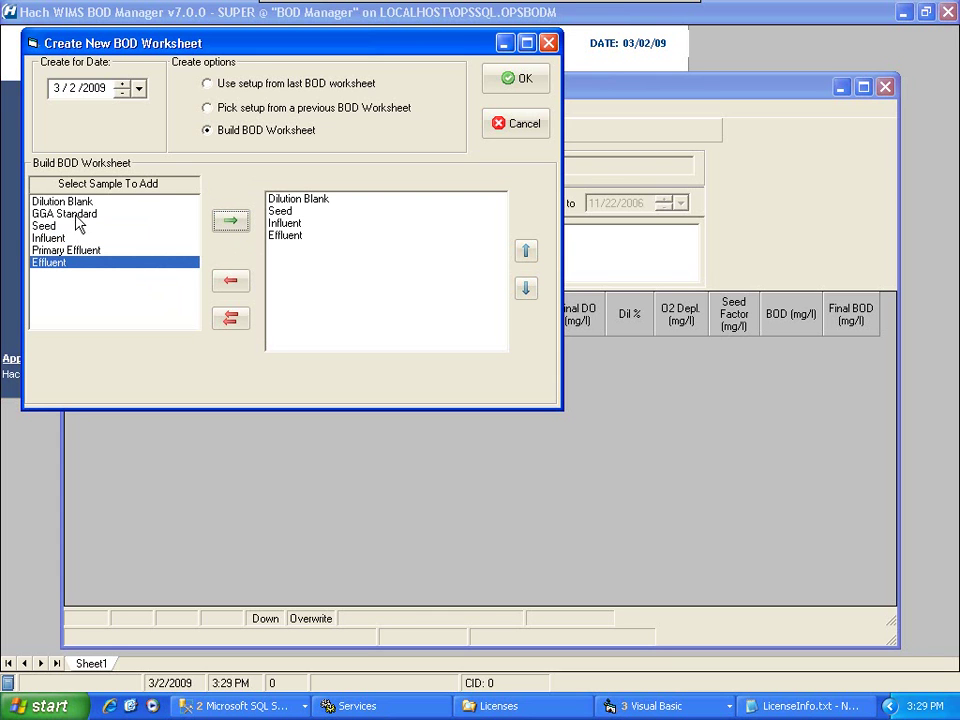
pyautogui.click(514, 84)
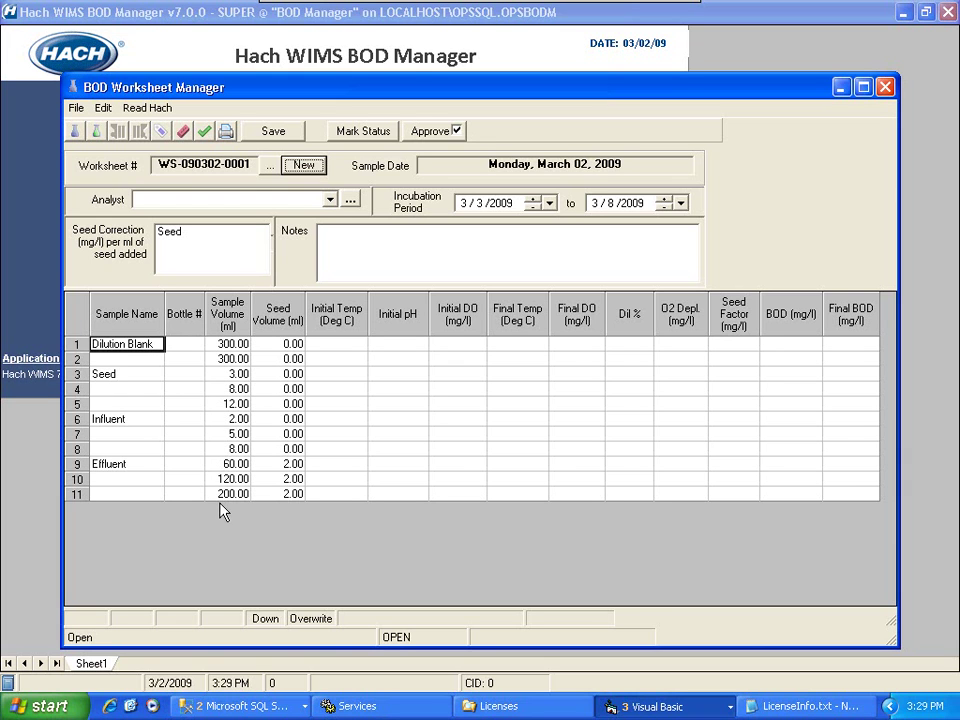
# Step: In the BOD Criteria Setup, turn off the optional Initial Temperature, Initial pH and Final Temperature columns
pyautogui.click(110, 421)
pyautogui.click(206, 421)
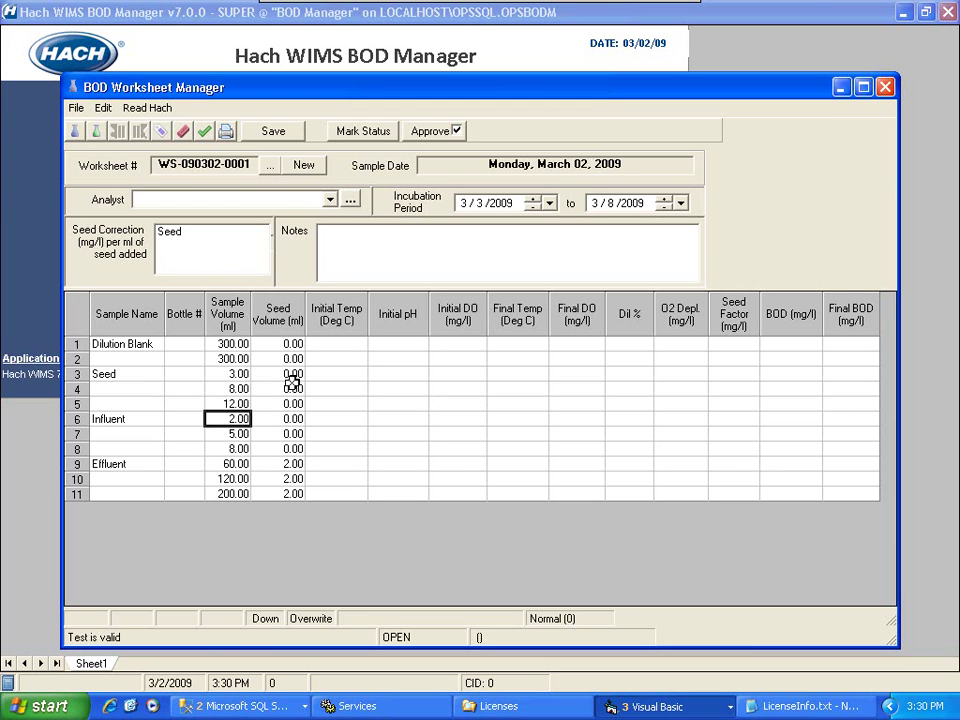
pyautogui.click(75, 107)
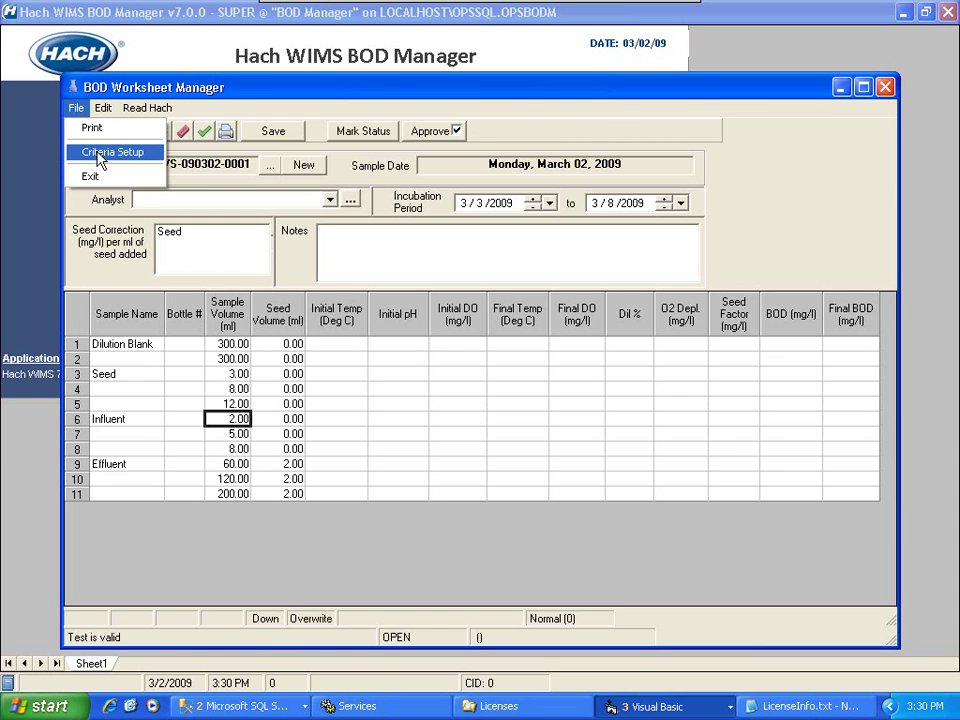
pyautogui.click(100, 162)
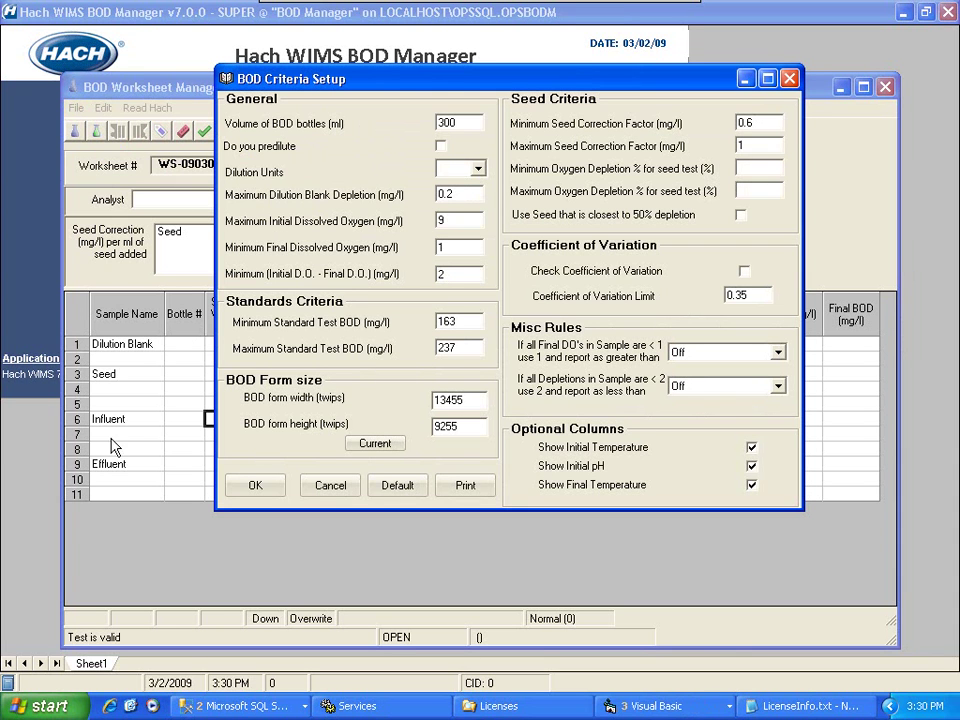
pyautogui.moveTo(502, 87); pyautogui.dragTo(526, 139)
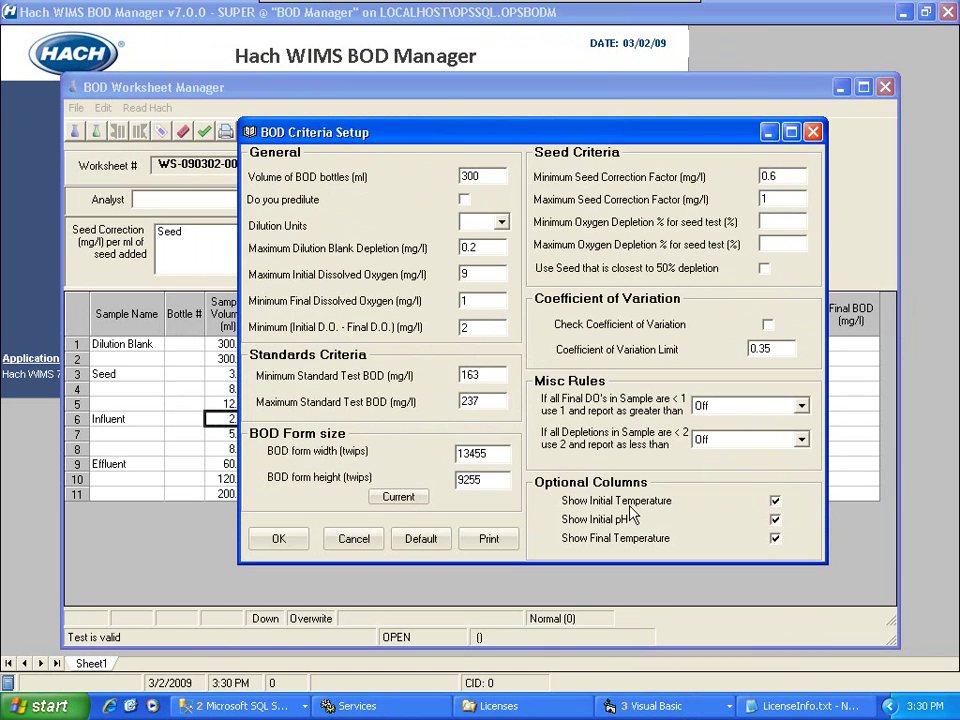
pyautogui.moveTo(569, 134); pyautogui.dragTo(735, 130)
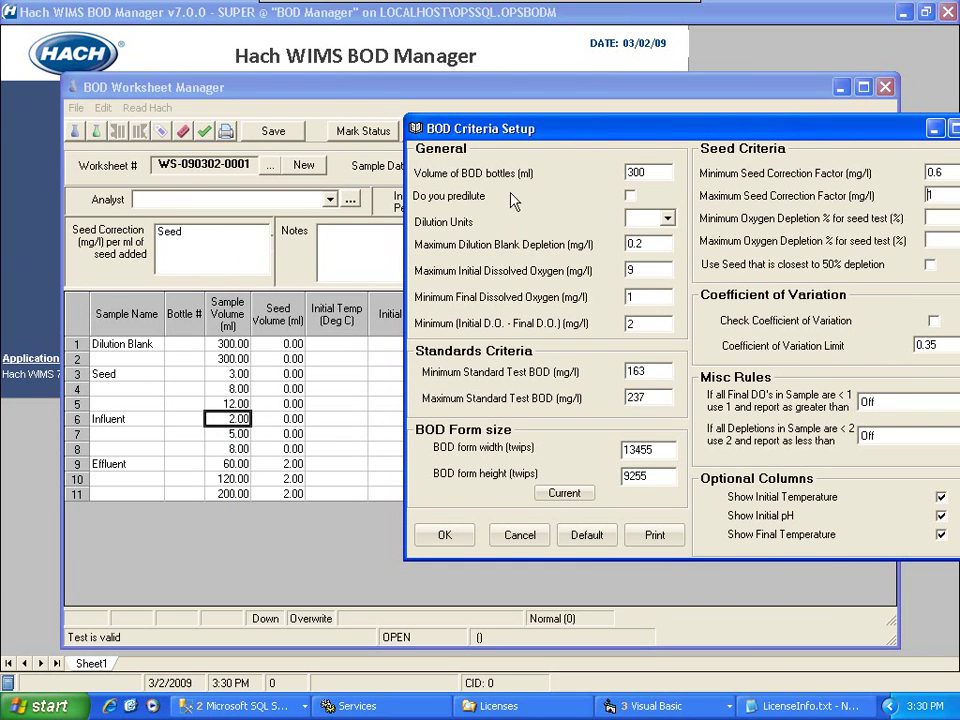
pyautogui.moveTo(595, 130); pyautogui.dragTo(319, 100)
pyautogui.click(663, 463)
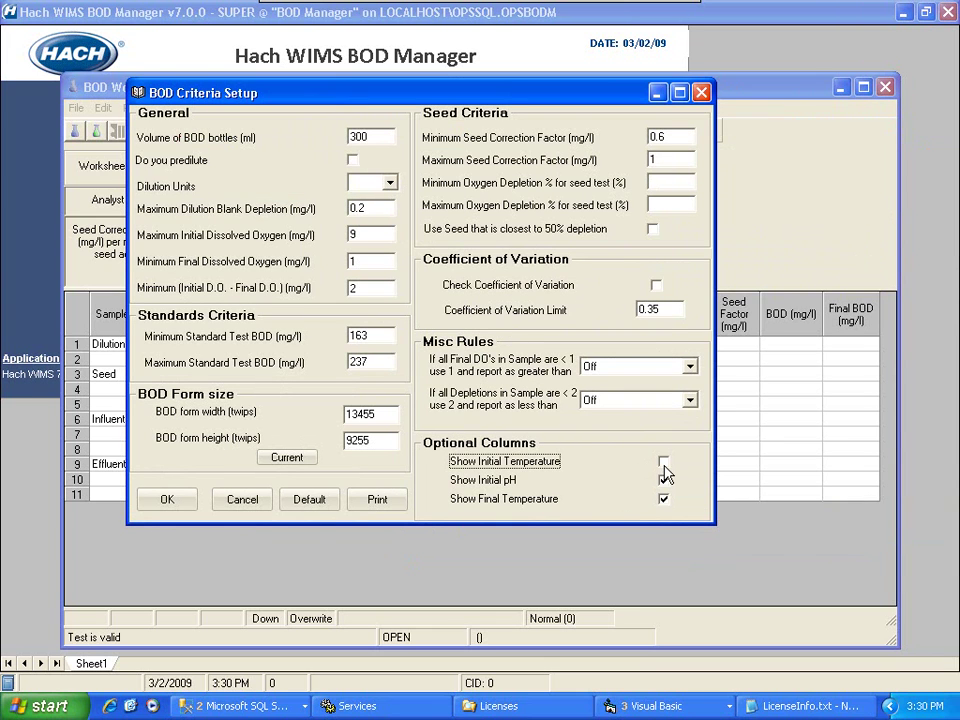
pyautogui.click(664, 481)
pyautogui.click(664, 499)
# Step: Set the Maximum Initial Dissolved Oxygen criterion to 10 mg/l and apply the criteria setup
pyautogui.moveTo(478, 100); pyautogui.dragTo(655, 113)
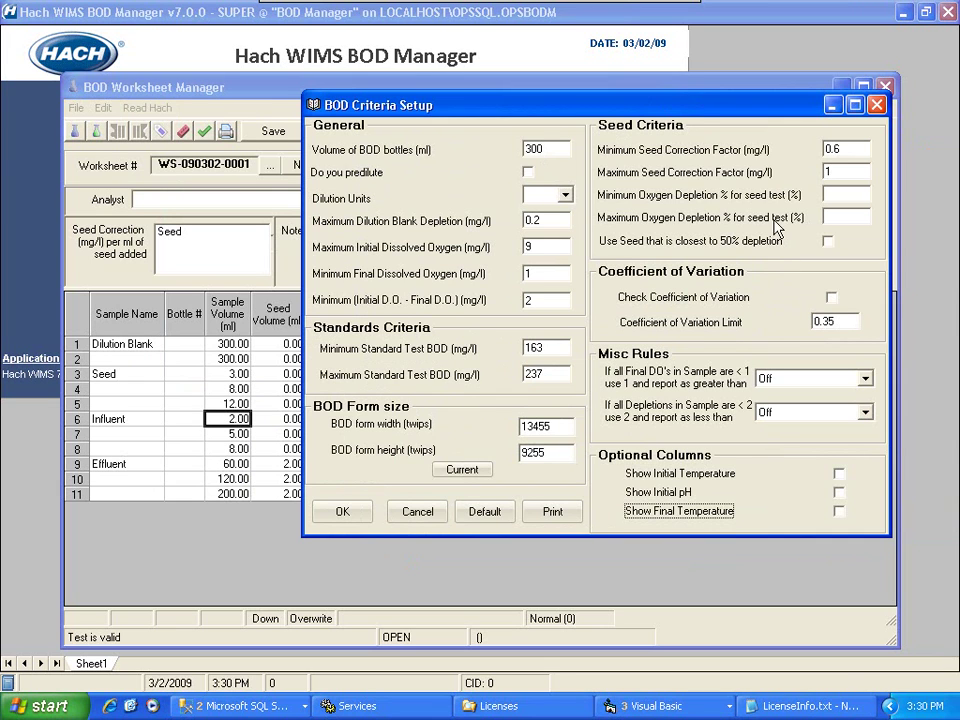
pyautogui.click(527, 300)
pyautogui.write('2')
pyautogui.click(552, 250)
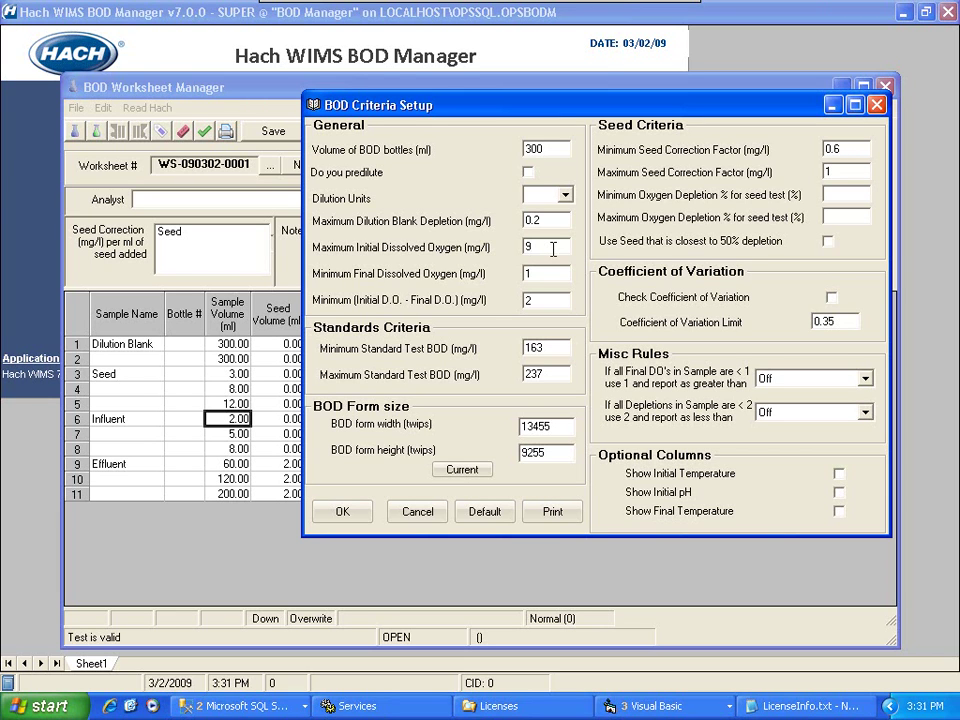
pyautogui.doubleClick(543, 250)
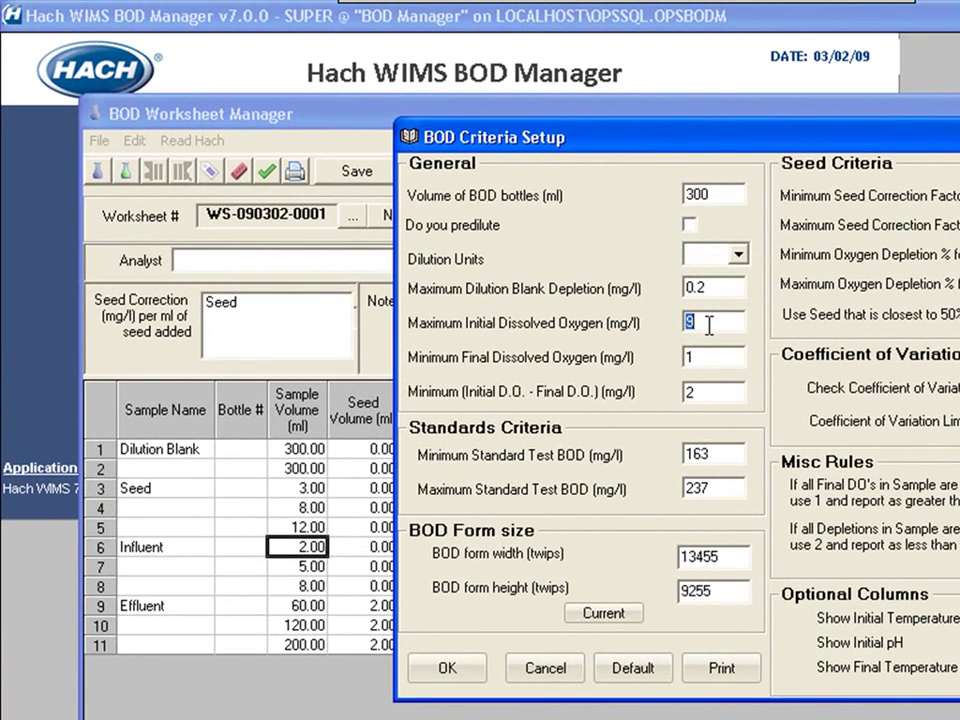
pyautogui.write('10')
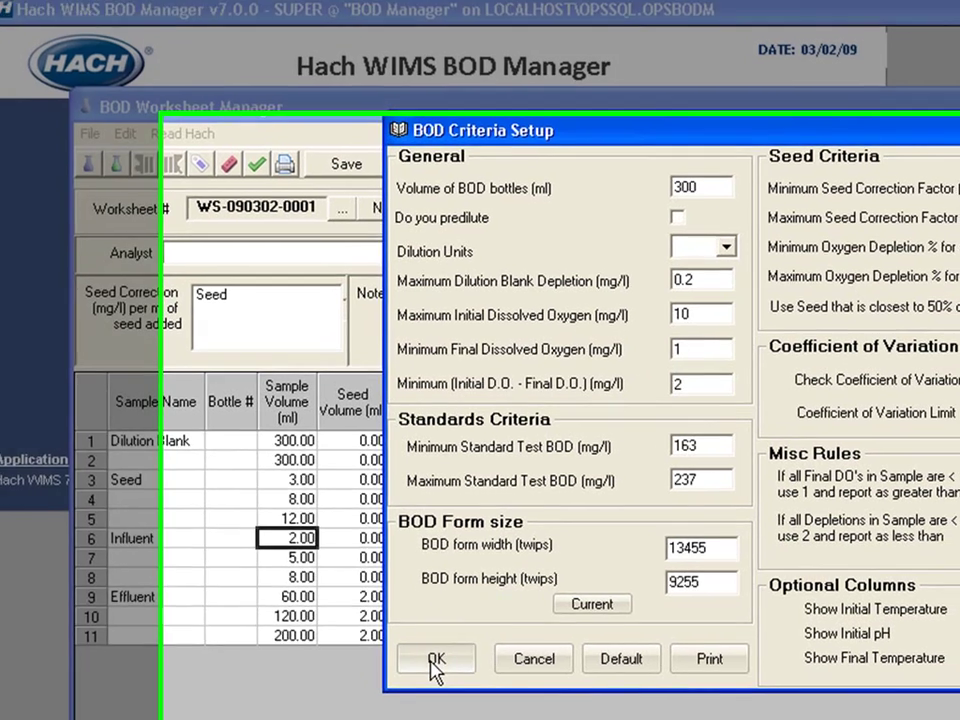
pyautogui.click(446, 670)
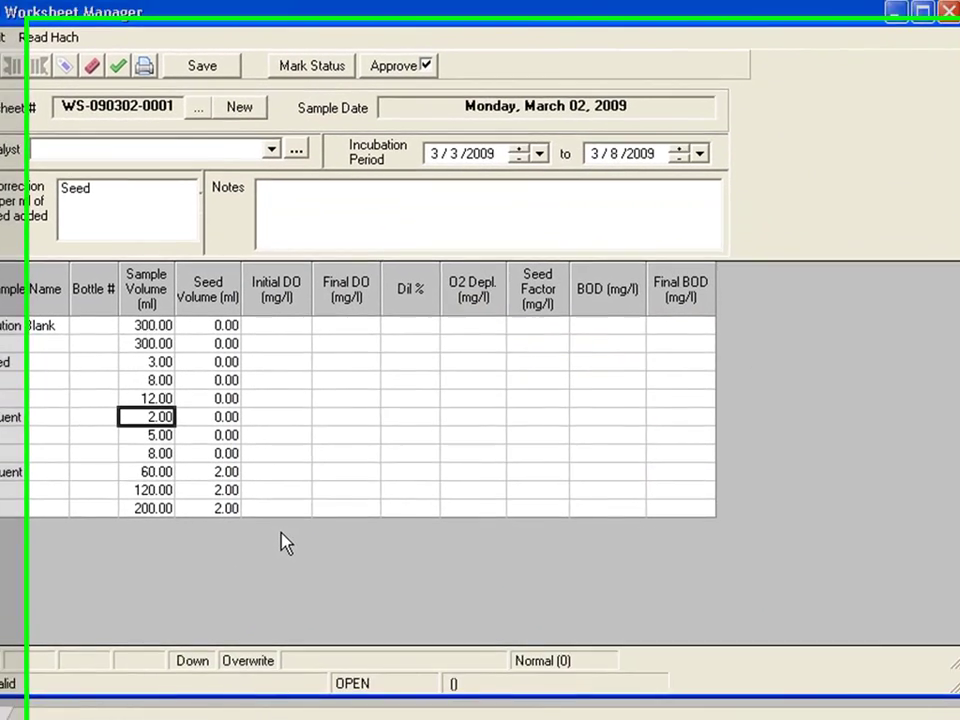
# Step: Shrink the worksheet window to fit its grid and enter Initial DO values of 8.11 and 8.13 for the Dilution Blank rows
pyautogui.moveTo(903, 664); pyautogui.dragTo(718, 606)
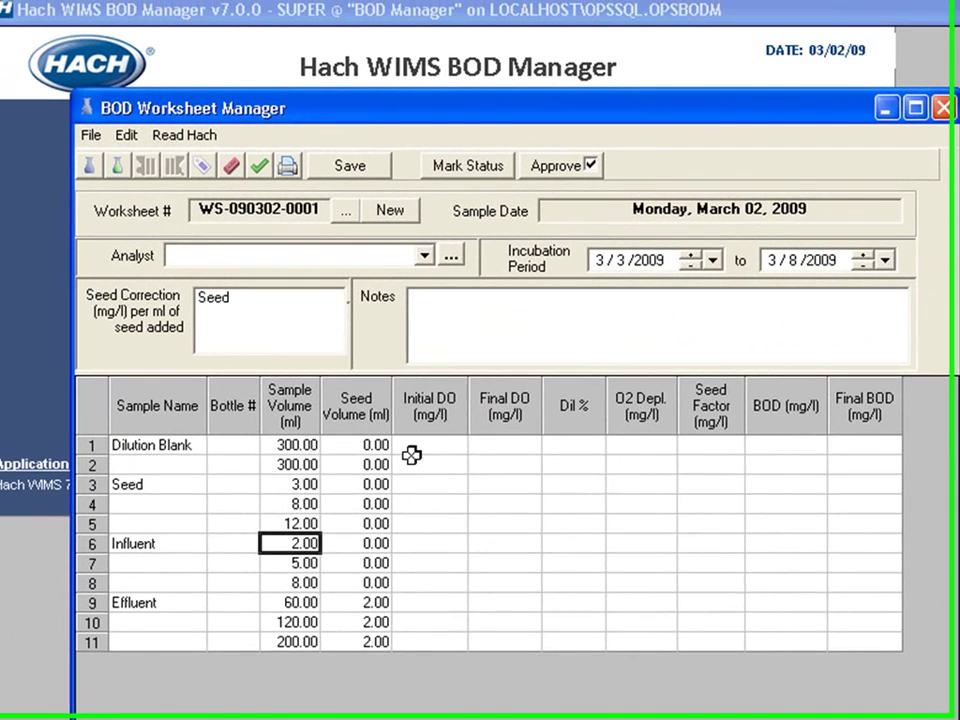
pyautogui.click(226, 298)
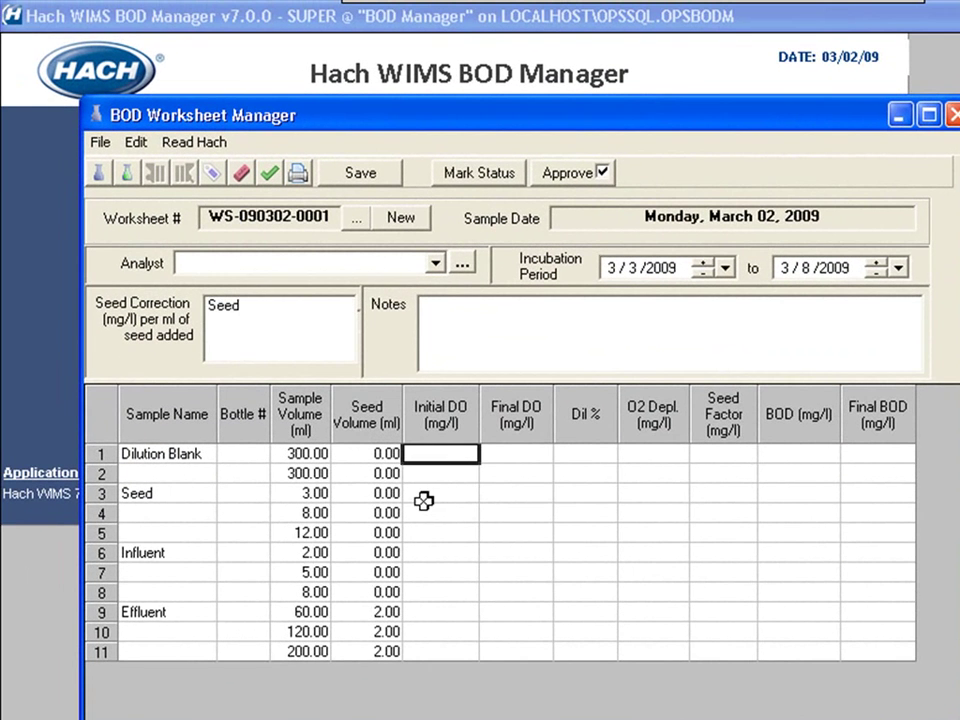
pyautogui.click(208, 152)
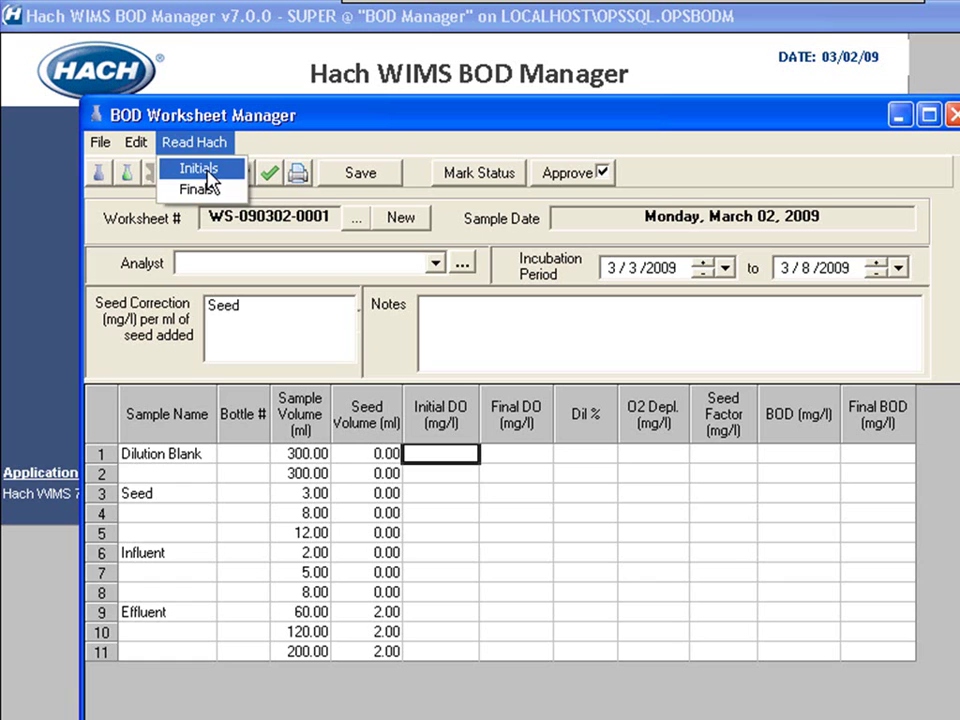
pyautogui.click(303, 130)
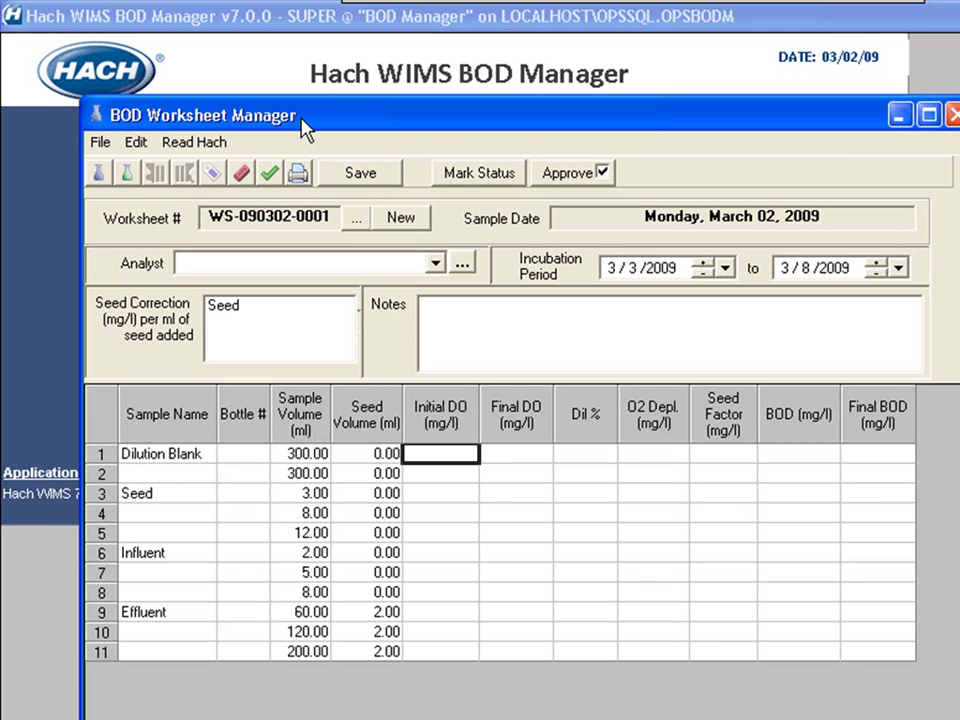
pyautogui.write('8.11')
pyautogui.press('Return')
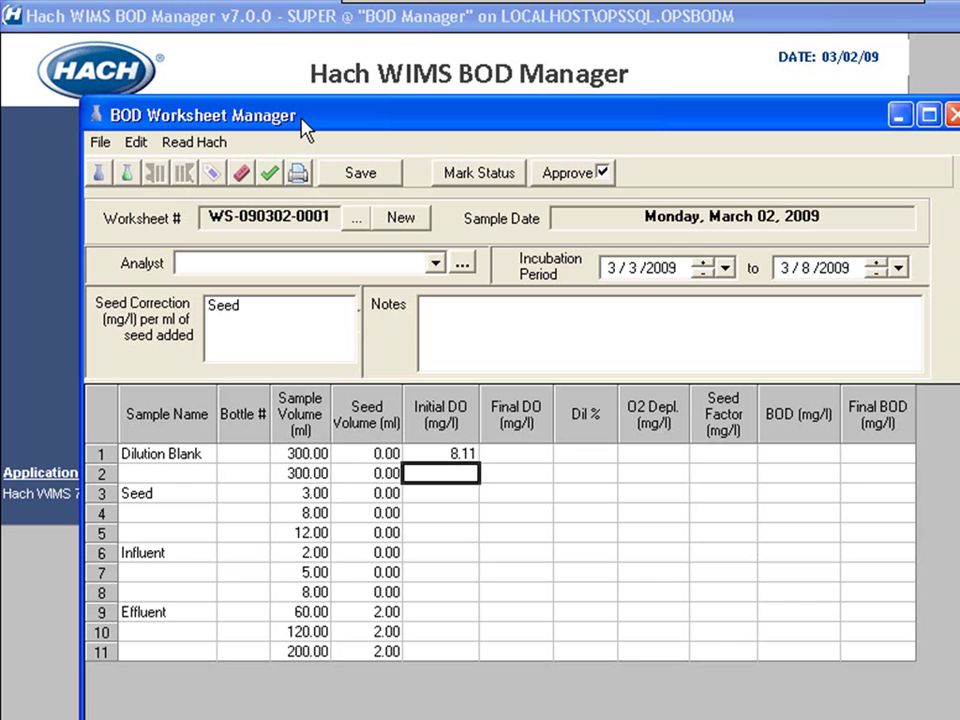
pyautogui.write('8.13')
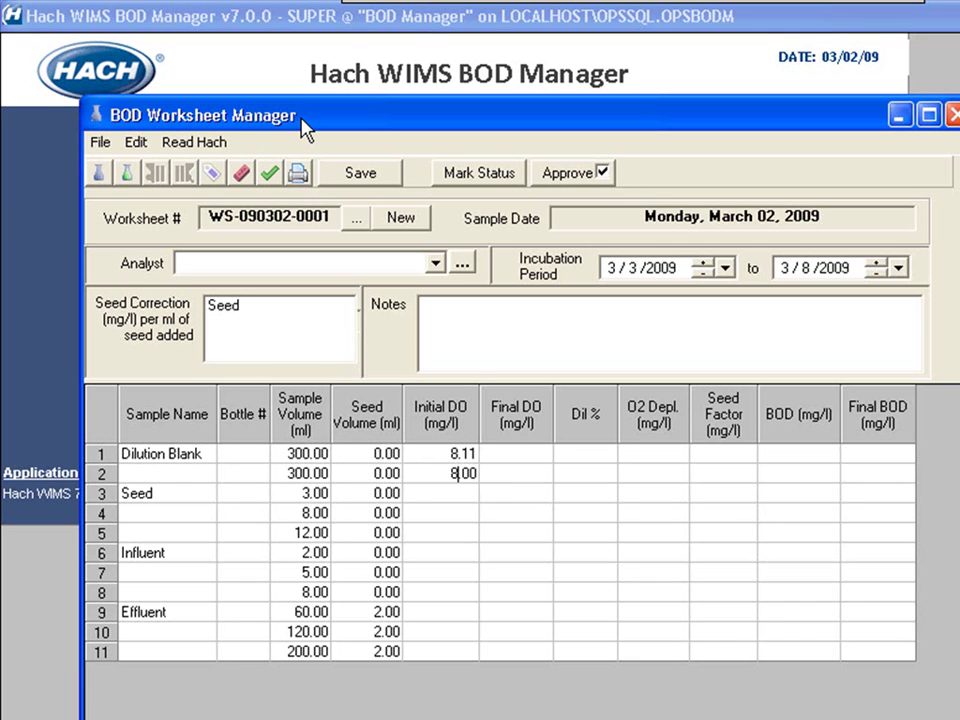
pyautogui.press('Return')
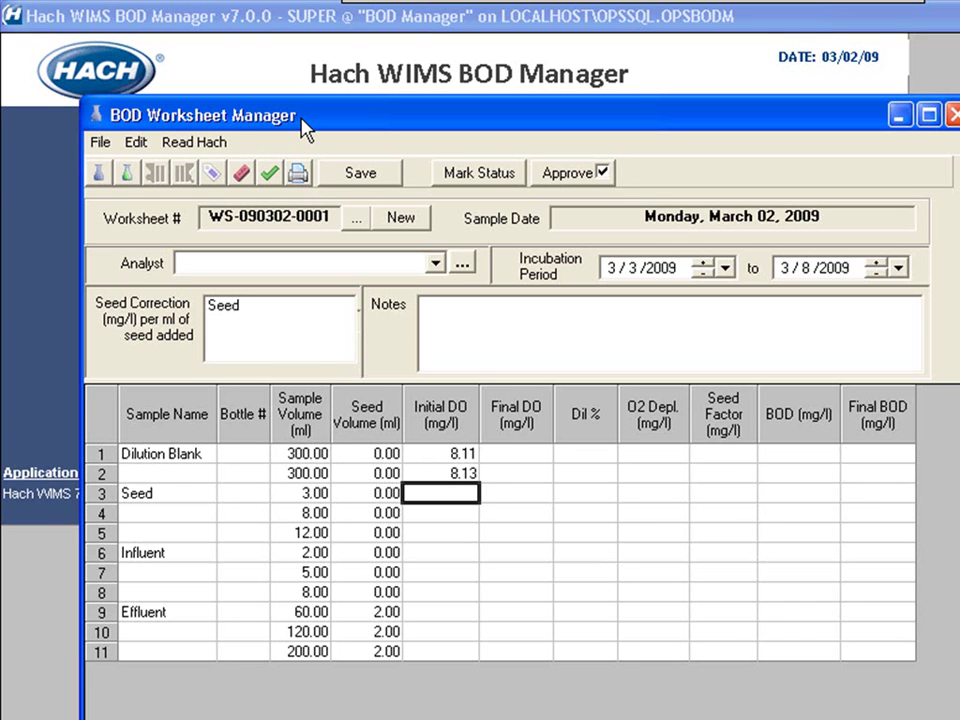
# Step: Enter Initial DO values of 8.44, 8.45 and 8.40 for the three Seed rows
pyautogui.write('8.00')
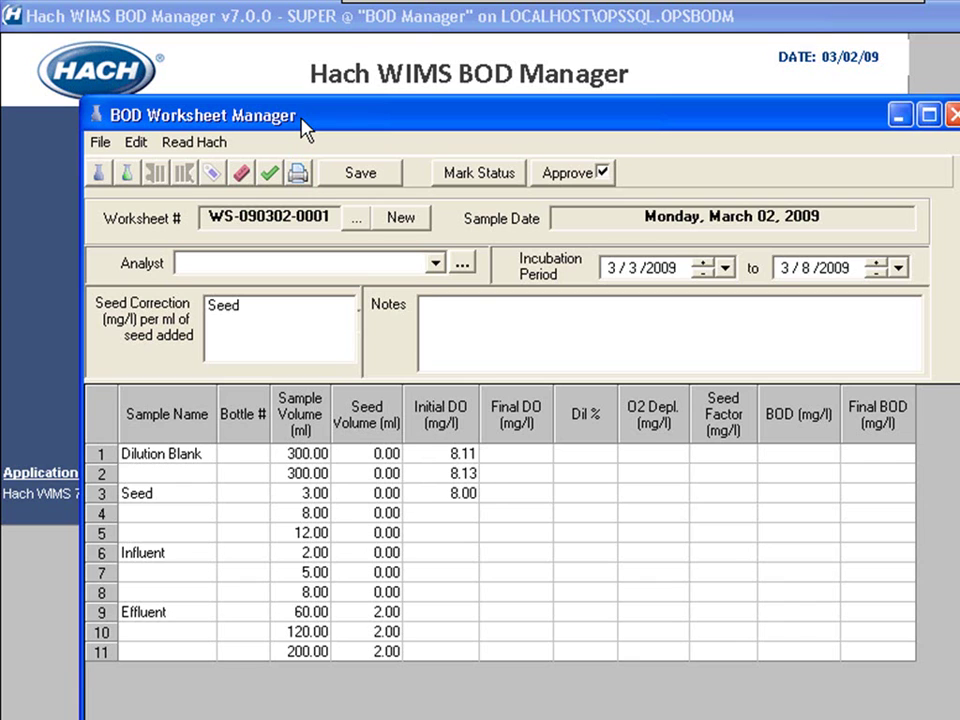
pyautogui.write('44')
pyautogui.press('Return')
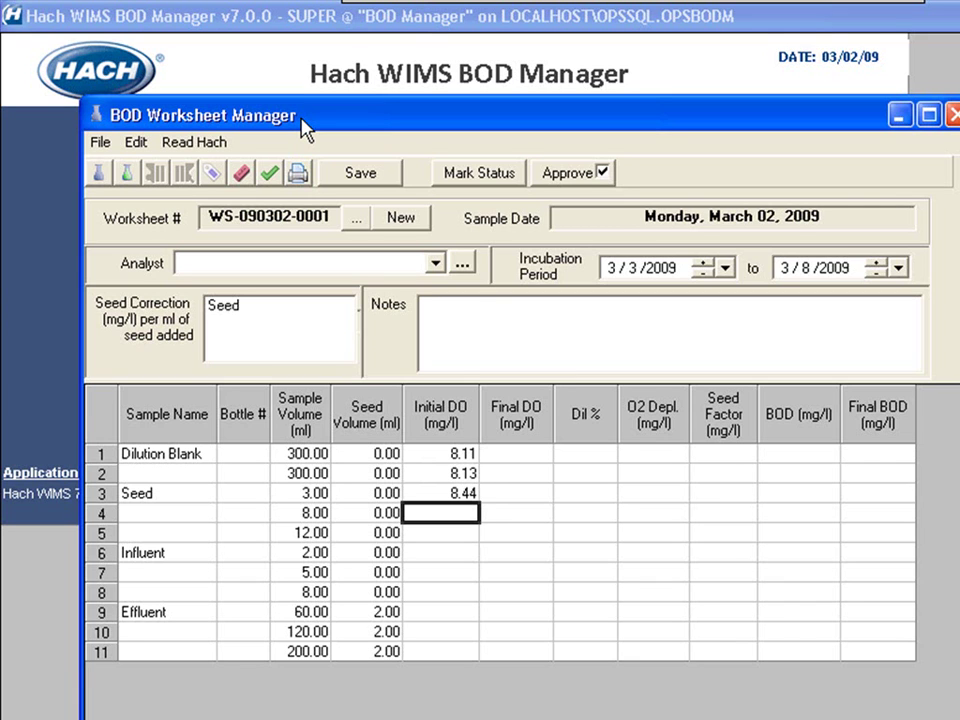
pyautogui.write('8.45')
pyautogui.press('Return')
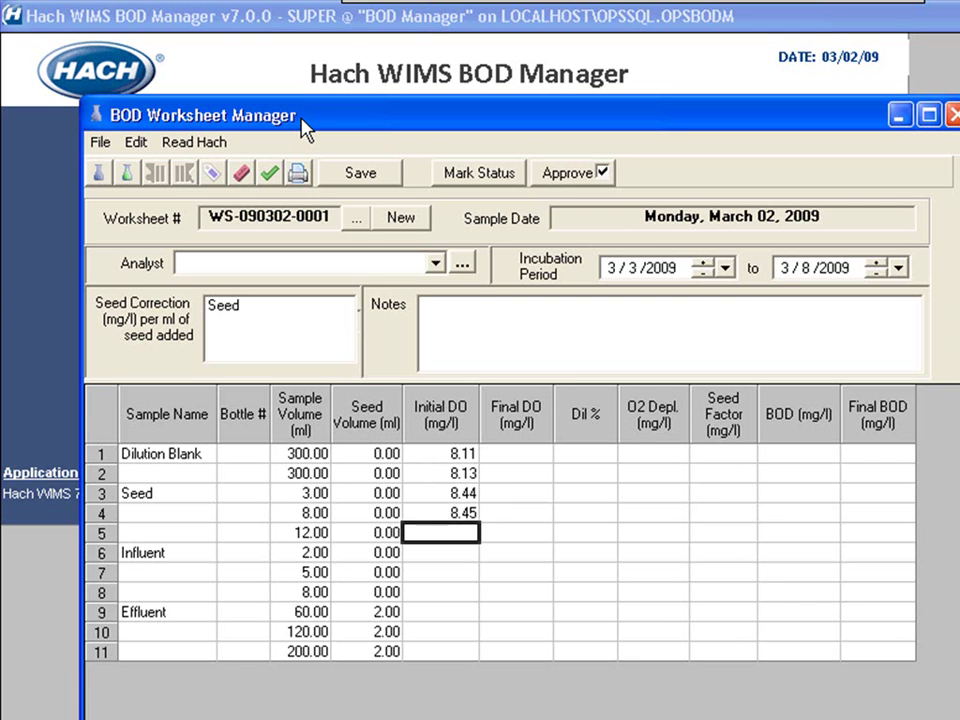
pyautogui.write('8.40')
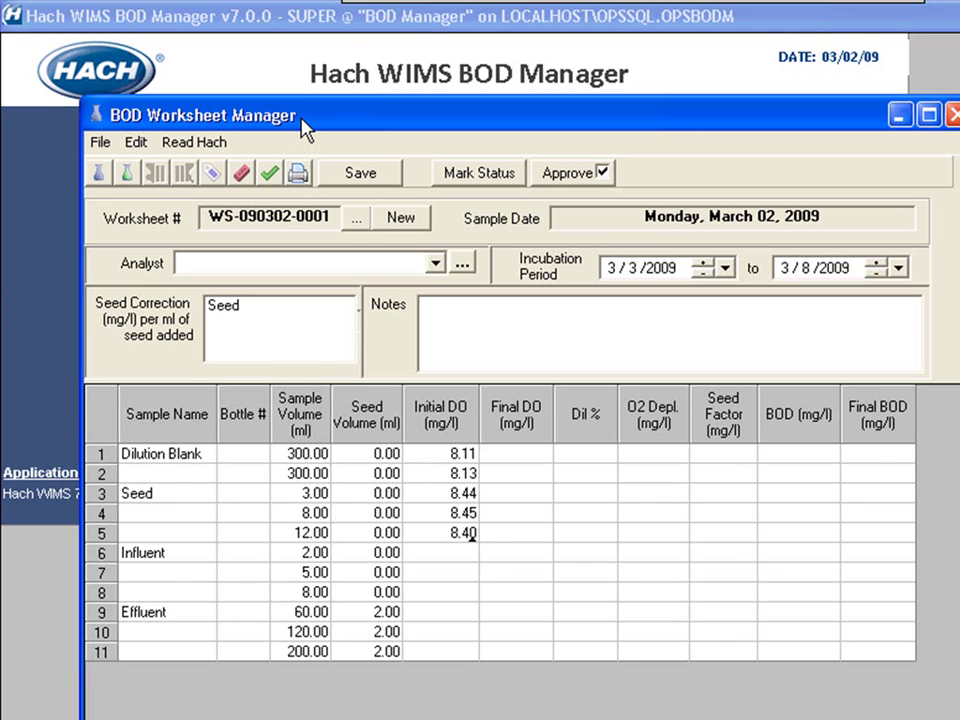
pyautogui.press('Return')
# Step: Enter Initial DO values of 8.00, 8.10 and 8.00 for the three Influent rows
pyautogui.write('8')
pyautogui.press('Return')
pyautogui.write('8.1')
pyautogui.press('Return')
pyautogui.write('8')
pyautogui.press('Return')
# Step: Enter Initial DO values of 8.20, 8.20 and 8.30 for the three Effluent rows and save the worksheet
pyautogui.write('8.2')
pyautogui.press('Return')
pyautogui.write('8.2')
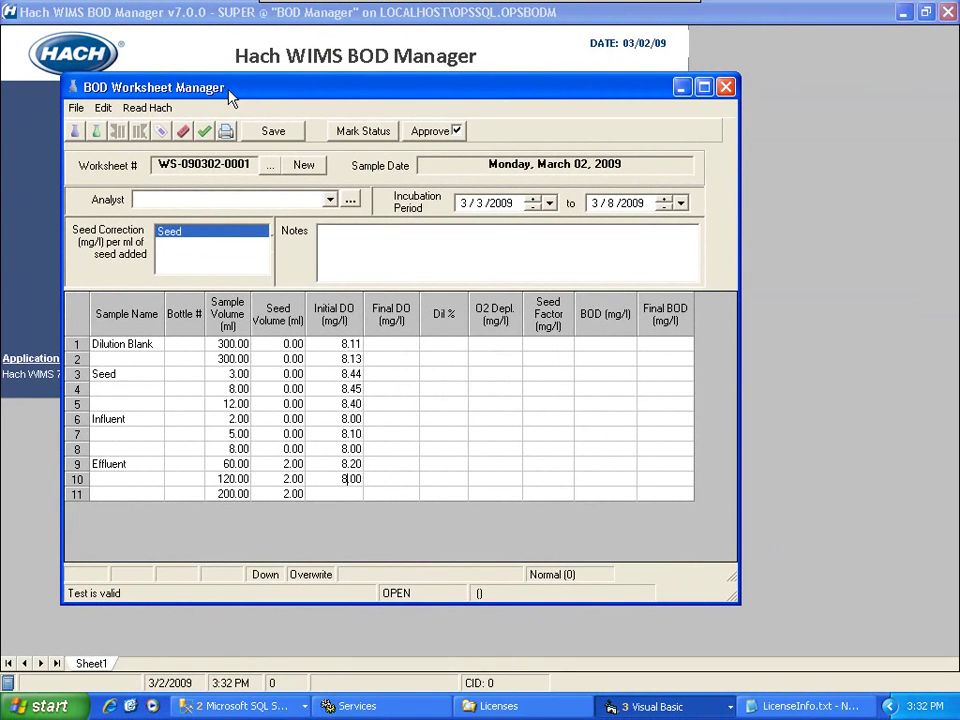
pyautogui.press('Return')
pyautogui.write('8.3')
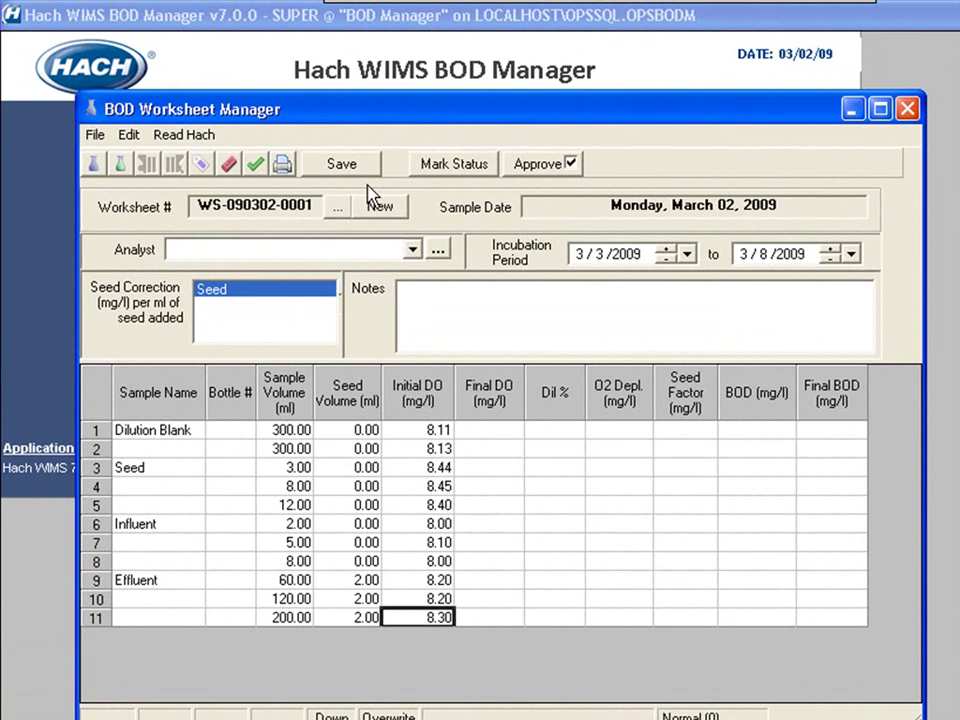
pyautogui.click(352, 172)
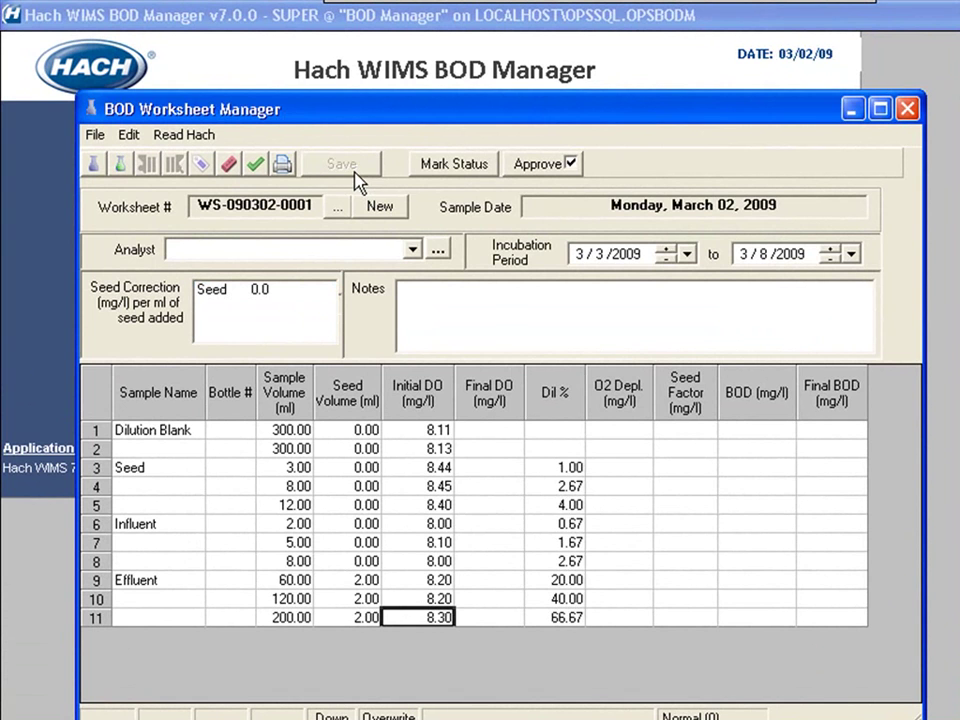
# Step: Assign the second analyst in the list to the worksheet and save it
pyautogui.click(413, 250)
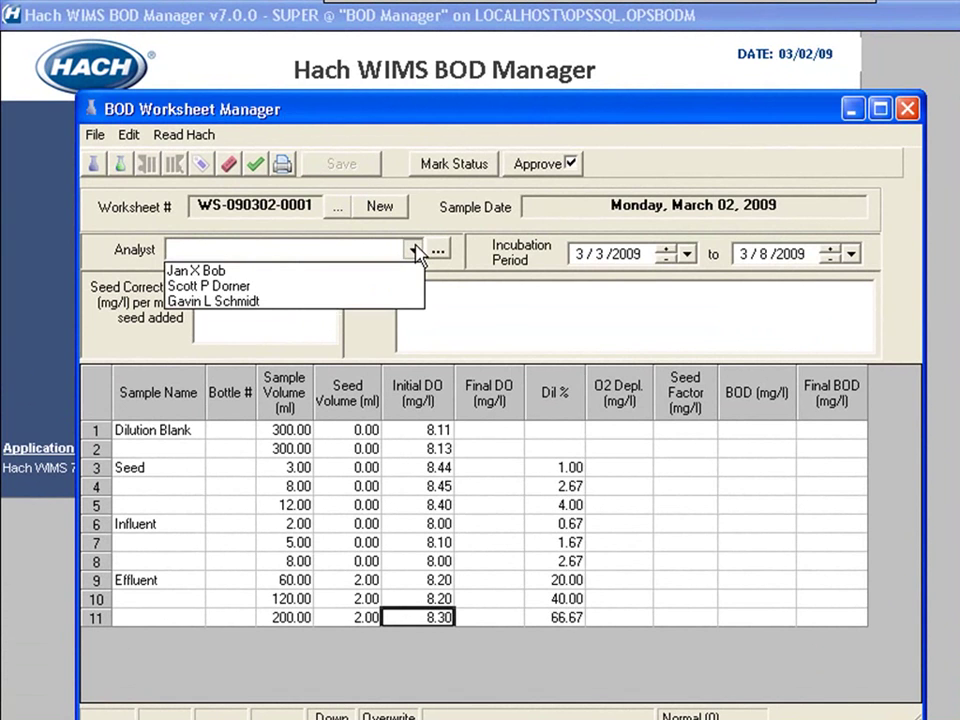
pyautogui.click(272, 289)
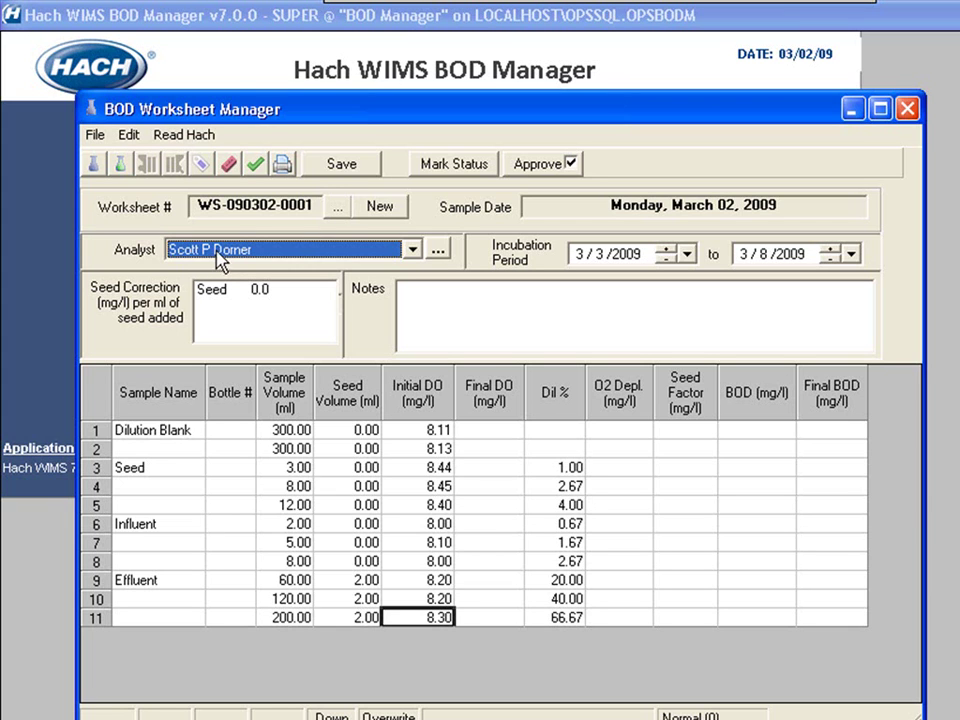
pyautogui.click(346, 168)
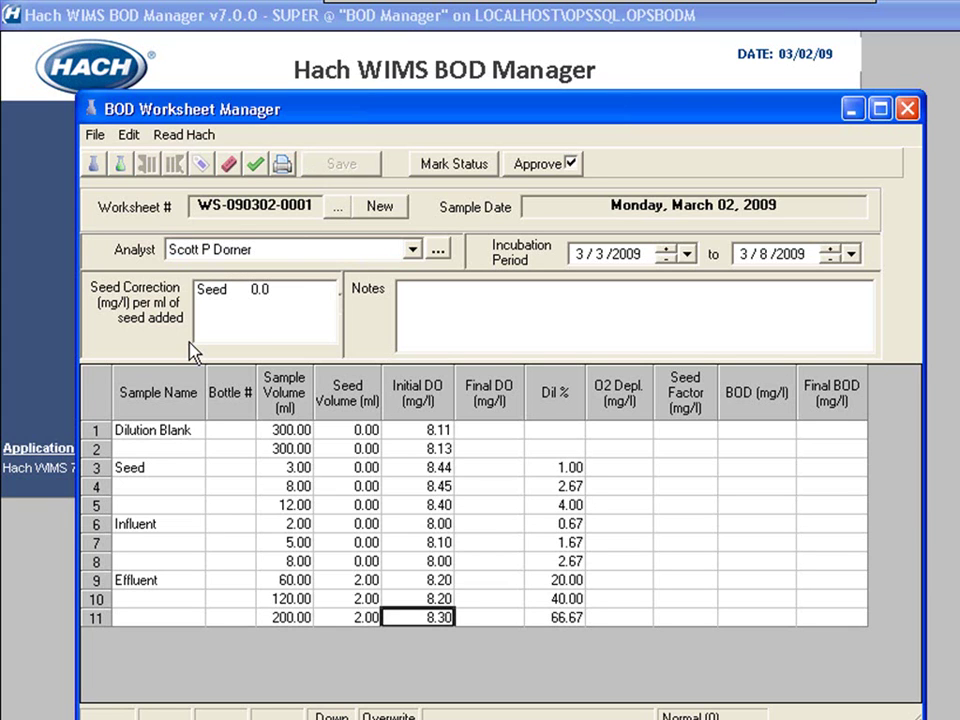
pyautogui.click(337, 212)
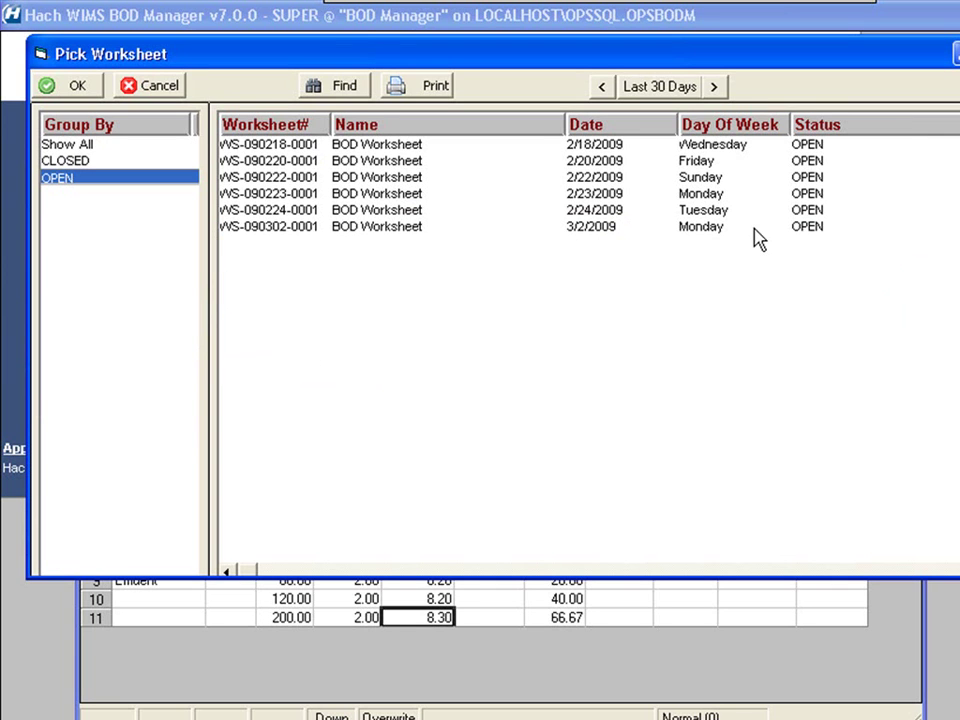
pyautogui.click(669, 211)
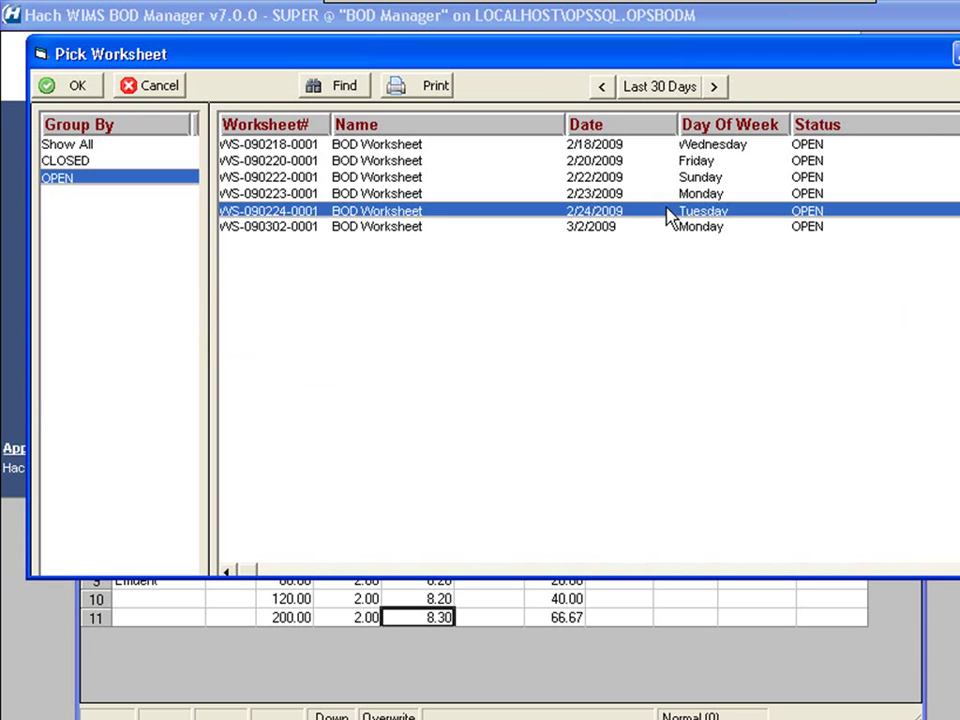
pyautogui.doubleClick(358, 212)
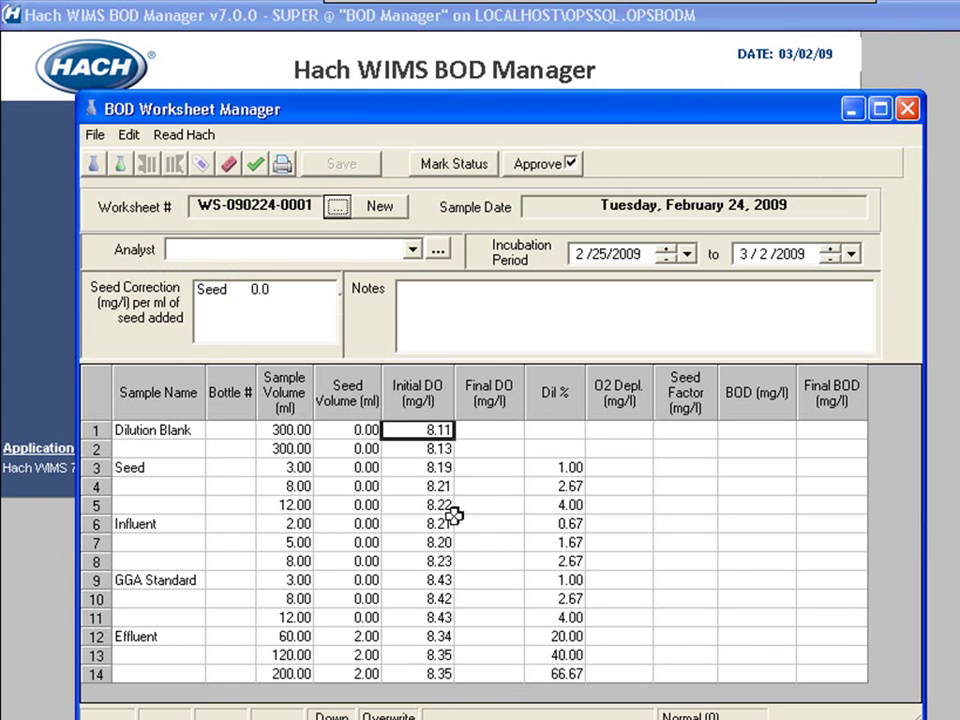
# Step: Enter Final DO values of 8.00 and 7.80 for the two Dilution Blank rows
pyautogui.click(485, 431)
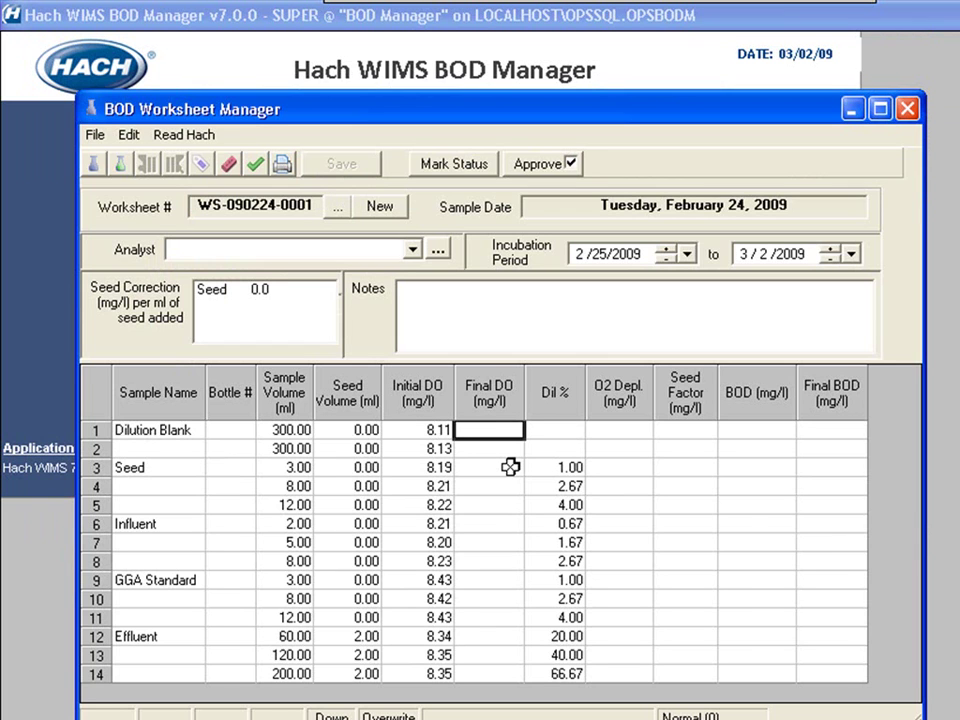
pyautogui.write('8')
pyautogui.press('Return')
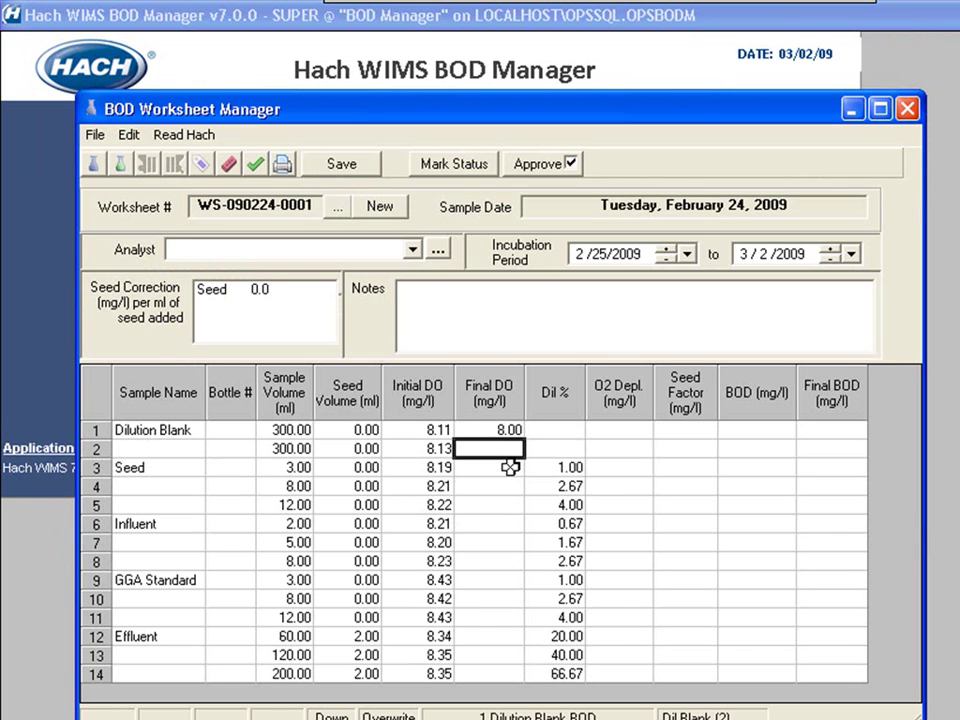
pyautogui.write('7.8')
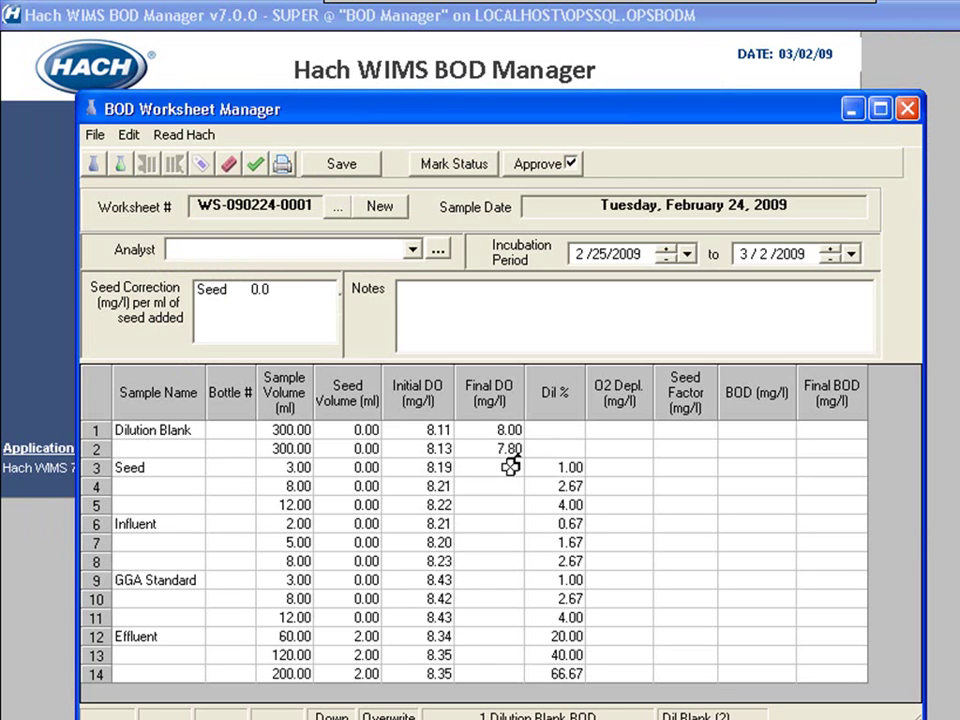
pyautogui.press('Return')
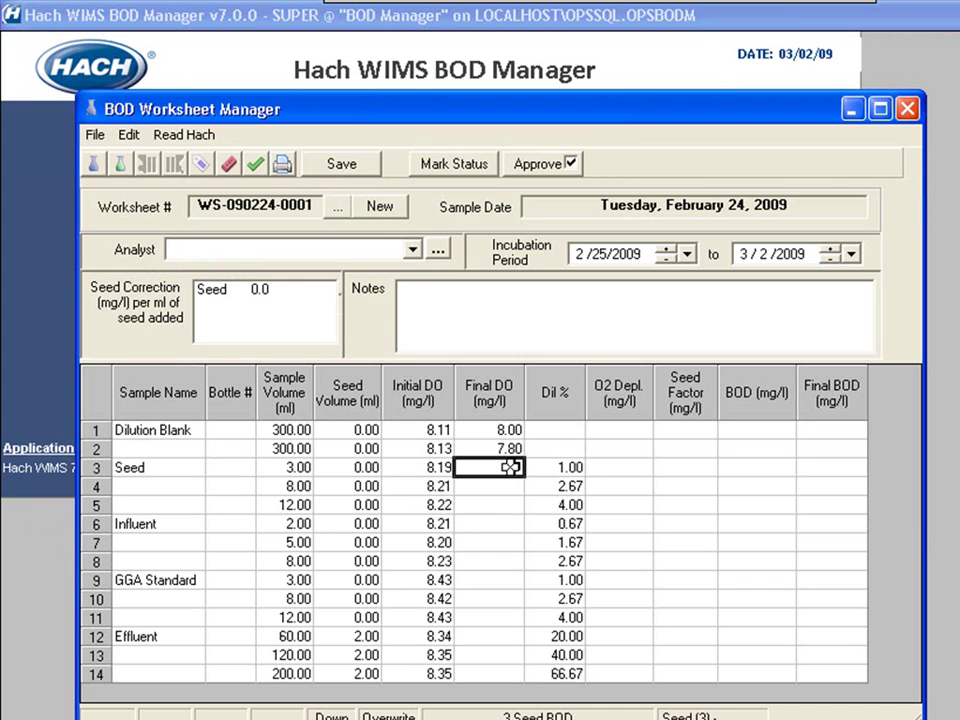
# Step: Enter Final DO values of 6.28, 4.55 and 1.94 for the three Seed rows
pyautogui.write('6.2')
pyautogui.press('Return')
pyautogui.write('4.00')
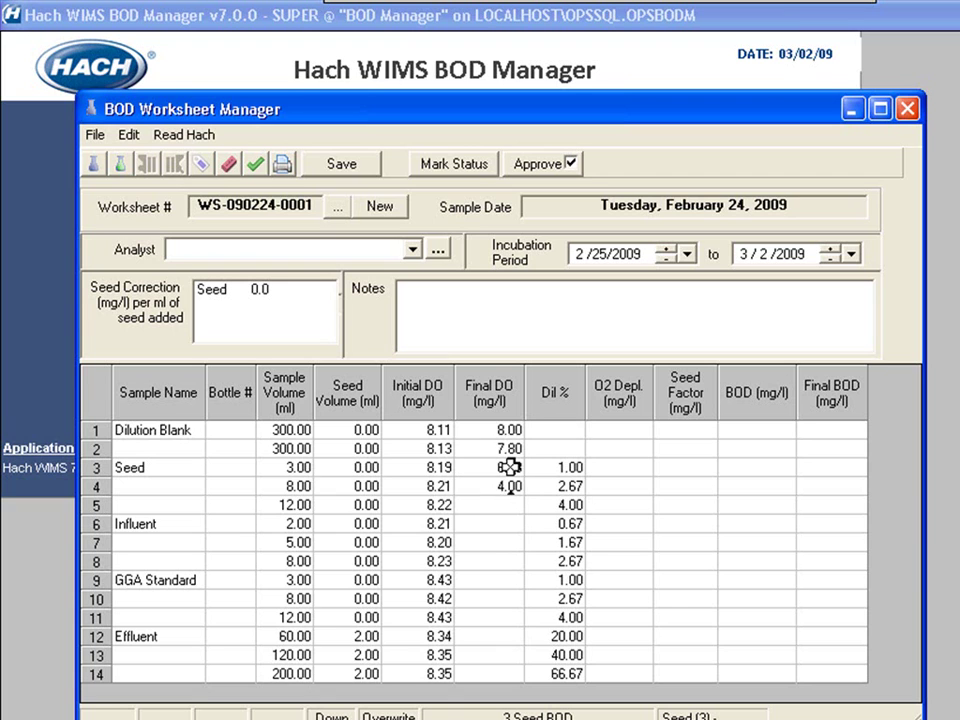
pyautogui.write('55')
pyautogui.press('Return')
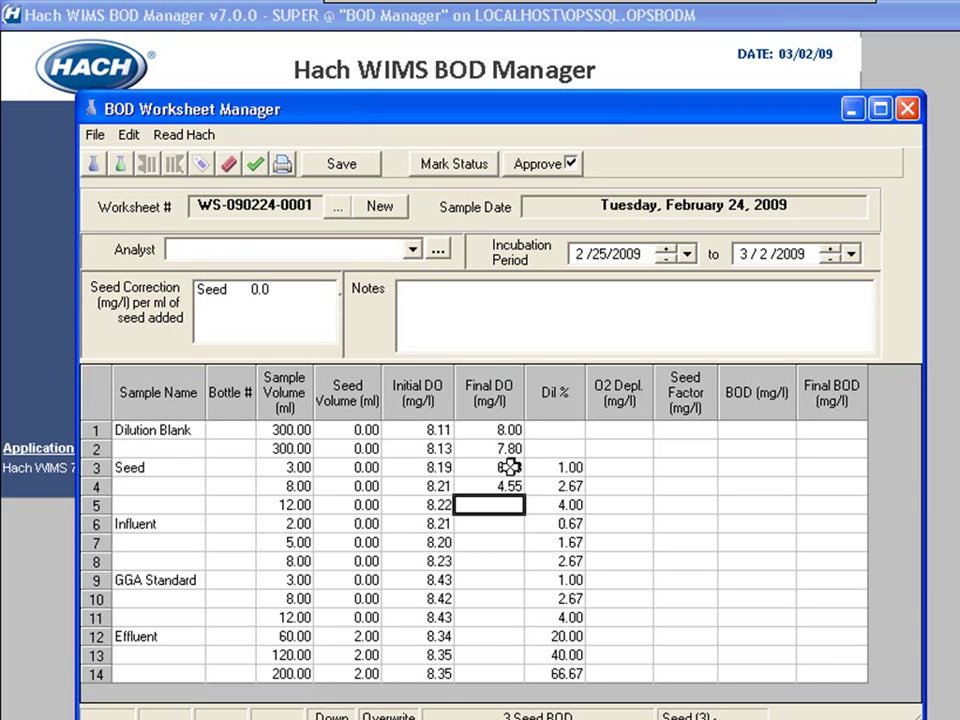
pyautogui.write('1.94')
pyautogui.press('Return')
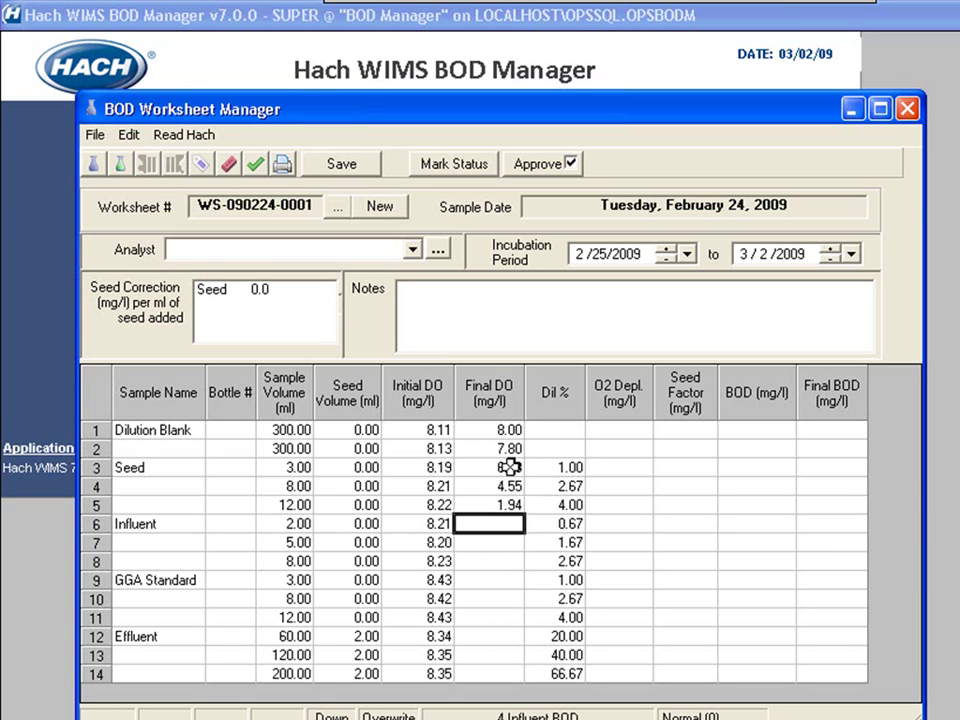
# Step: Enter Final DO values of 6.40, 4.55 and 2.55 for the three Influent rows
pyautogui.write('6.40')
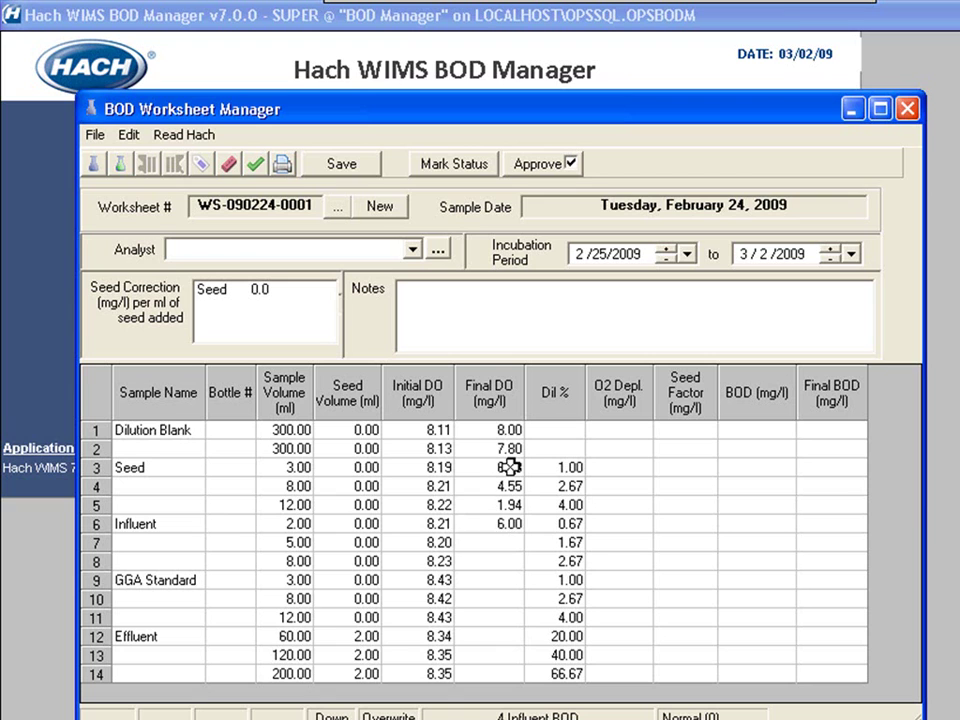
pyautogui.press('Return')
pyautogui.write('4.55')
pyautogui.press('Return')
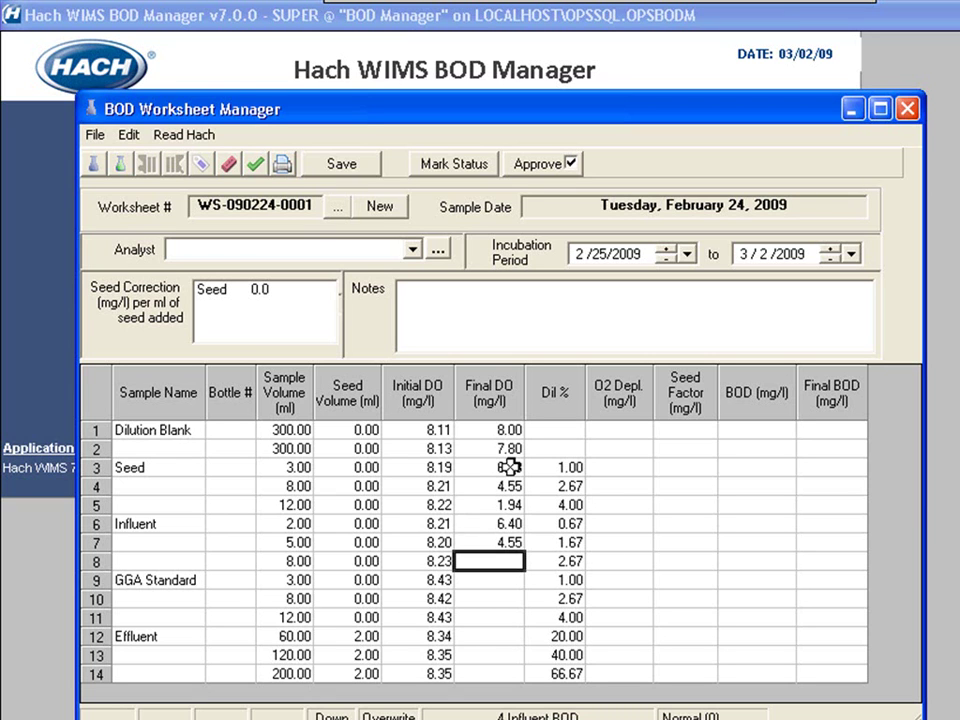
pyautogui.write('2.55')
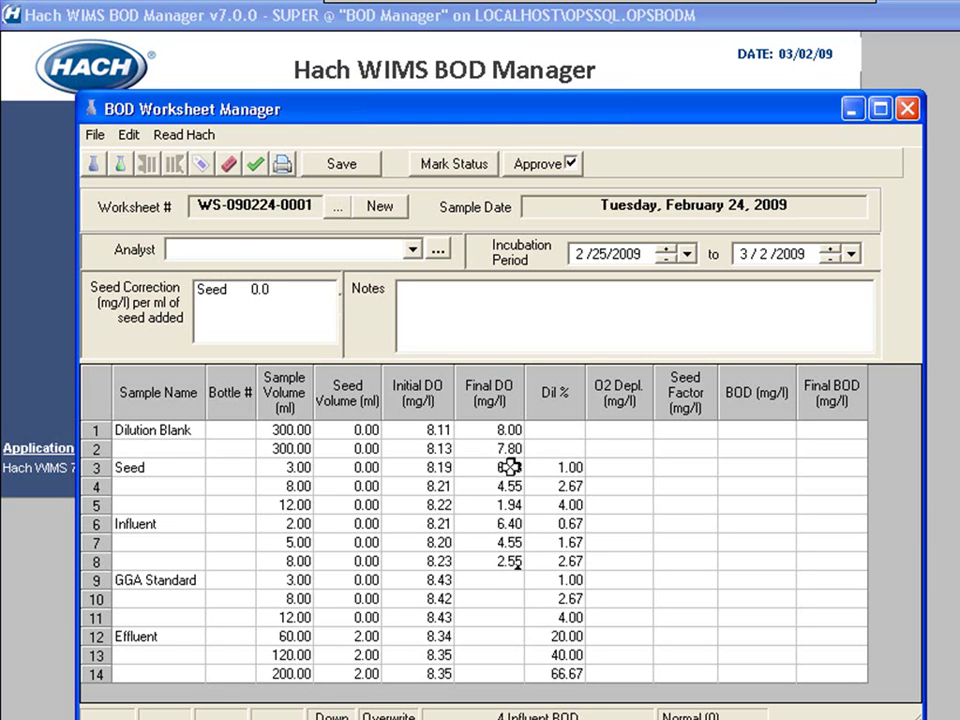
pyautogui.press('Return')
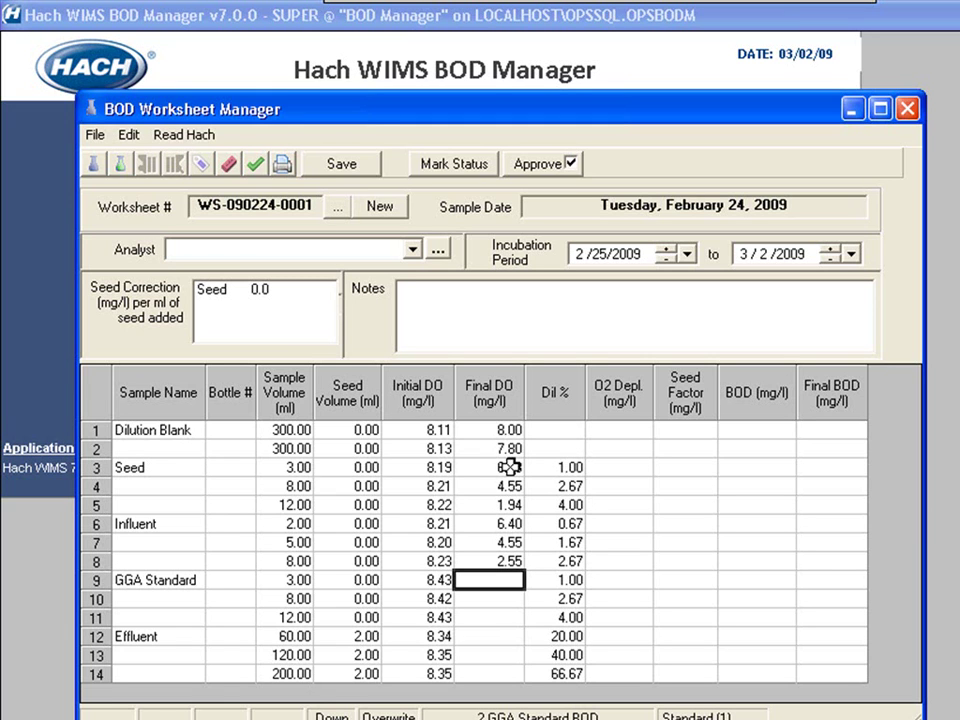
# Step: Enter Final DO values of 6.10, 4.50 and 2.10 for the three GGA Standard rows
pyautogui.write('6.10')
pyautogui.press('Return')
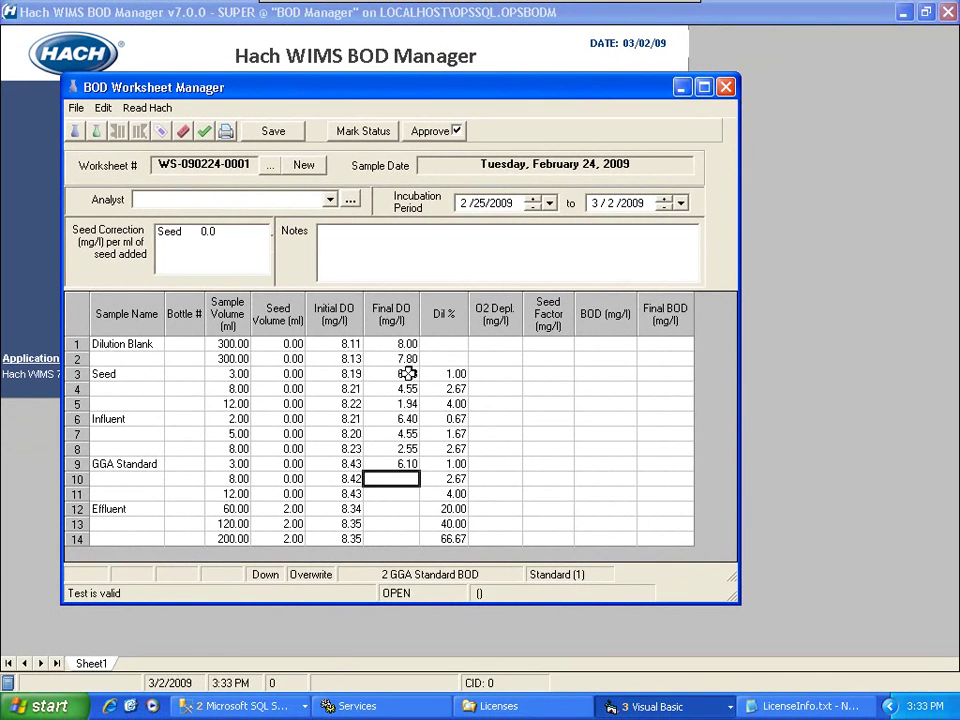
pyautogui.write('4.00')
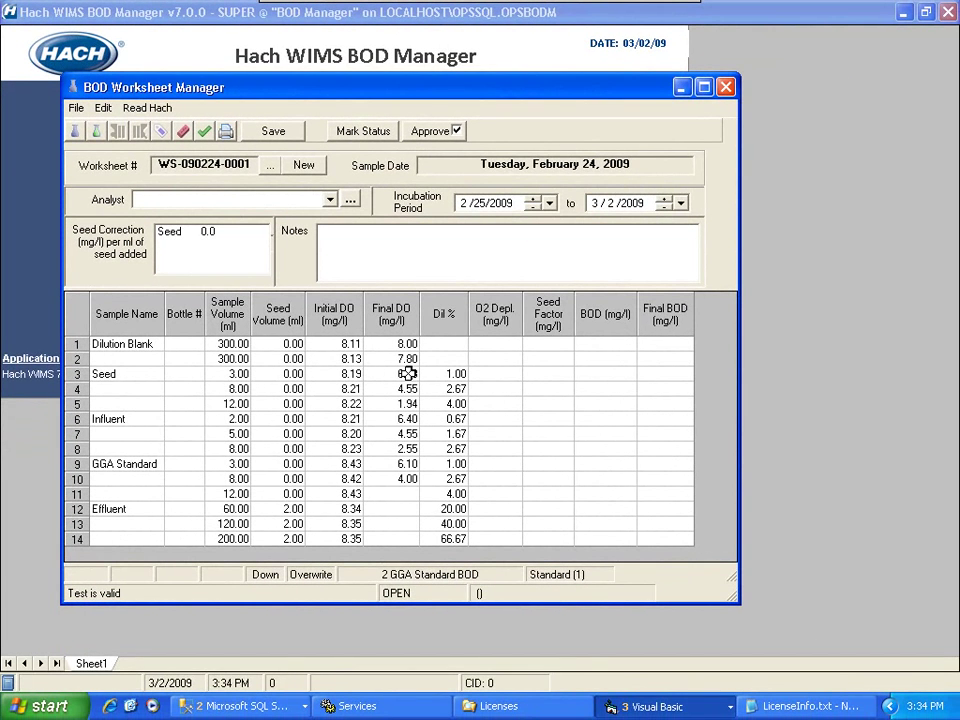
pyautogui.press('BackSpace')
pyautogui.press('BackSpace')
pyautogui.write('50')
pyautogui.press('Return')
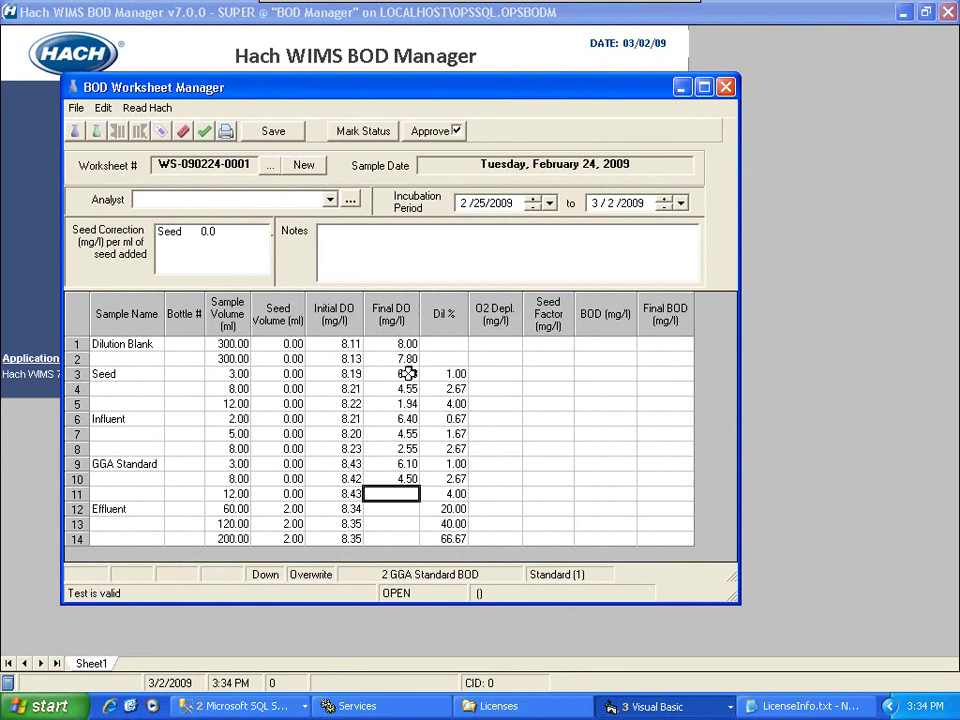
pyautogui.write('2.10')
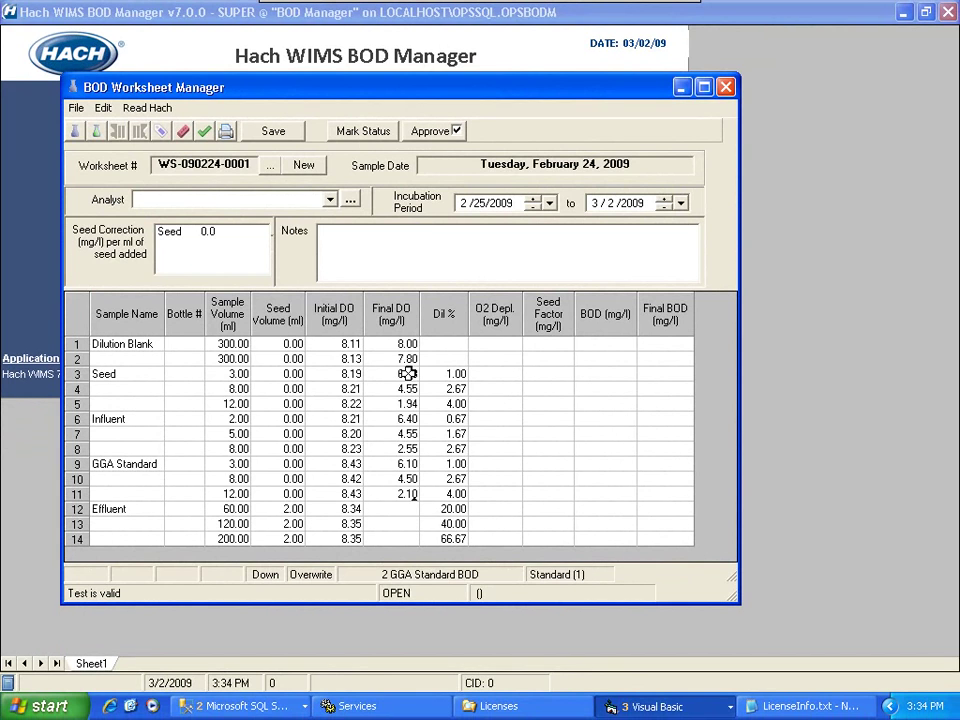
pyautogui.press('Return')
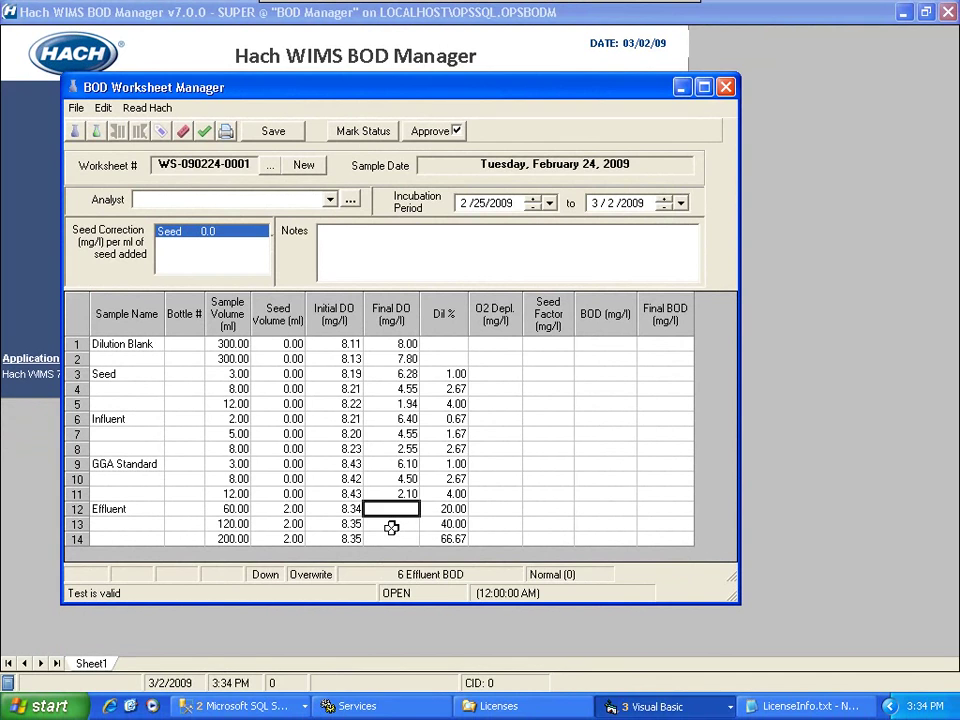
# Step: Enter Final DO values of 6.20, 4.30 and 2.60 for the three Effluent rows
pyautogui.write('6.20')
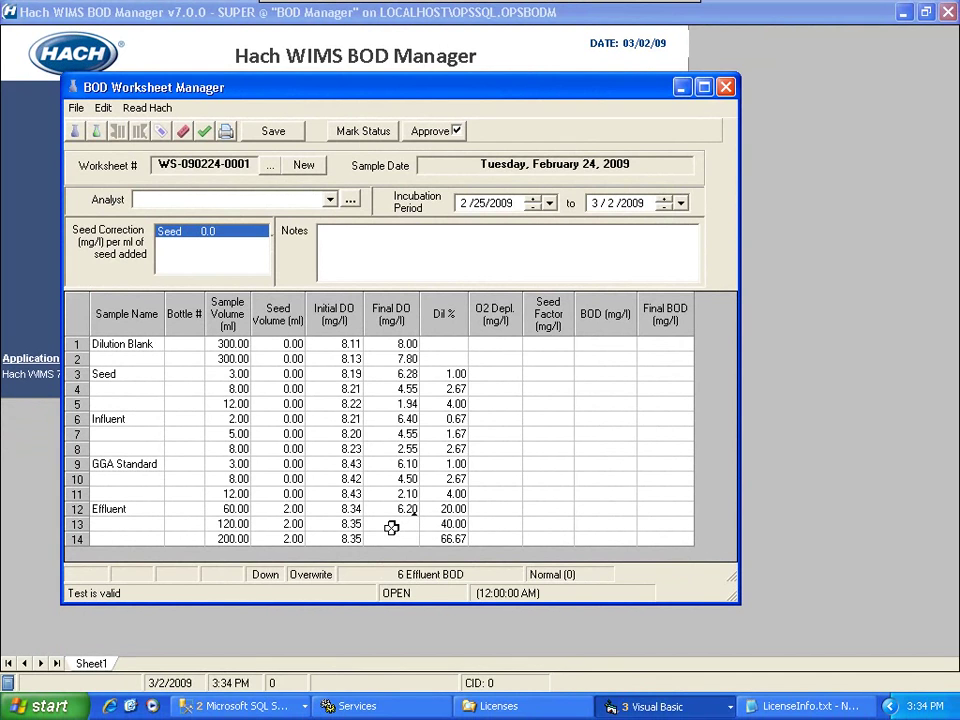
pyautogui.press('Return')
pyautogui.write('4.30')
pyautogui.press('Return')
pyautogui.write('2.60')
pyautogui.press('Return')
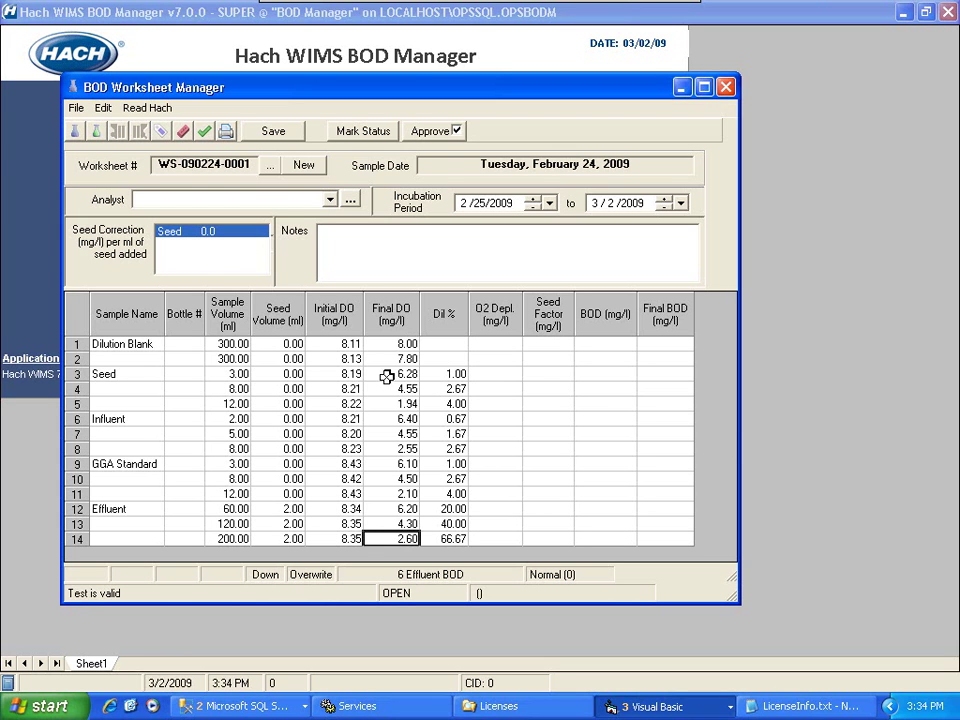
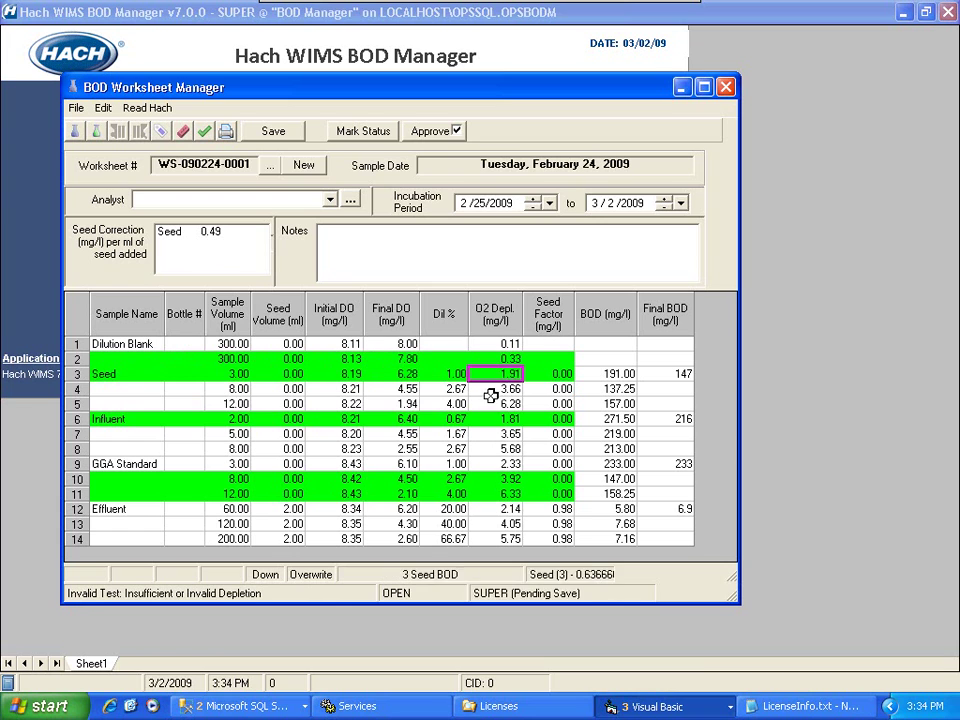
# Step: Check the bottle criteria status of the highlighted Dilution Blank, Seed, Influent and GGA Standard rows
pyautogui.click(499, 360)
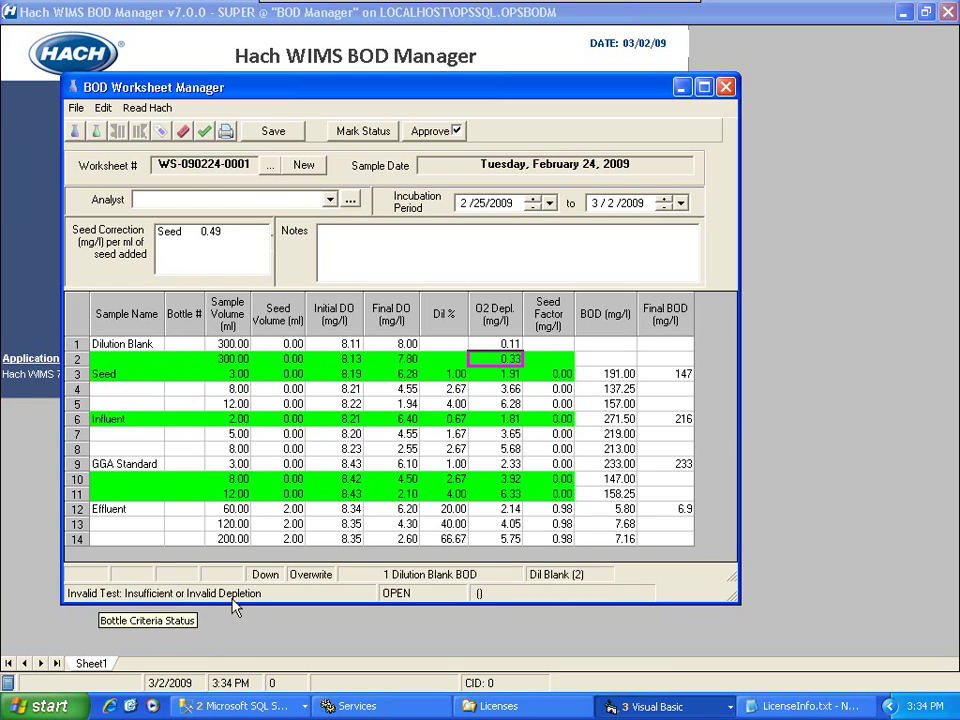
pyautogui.click(233, 373)
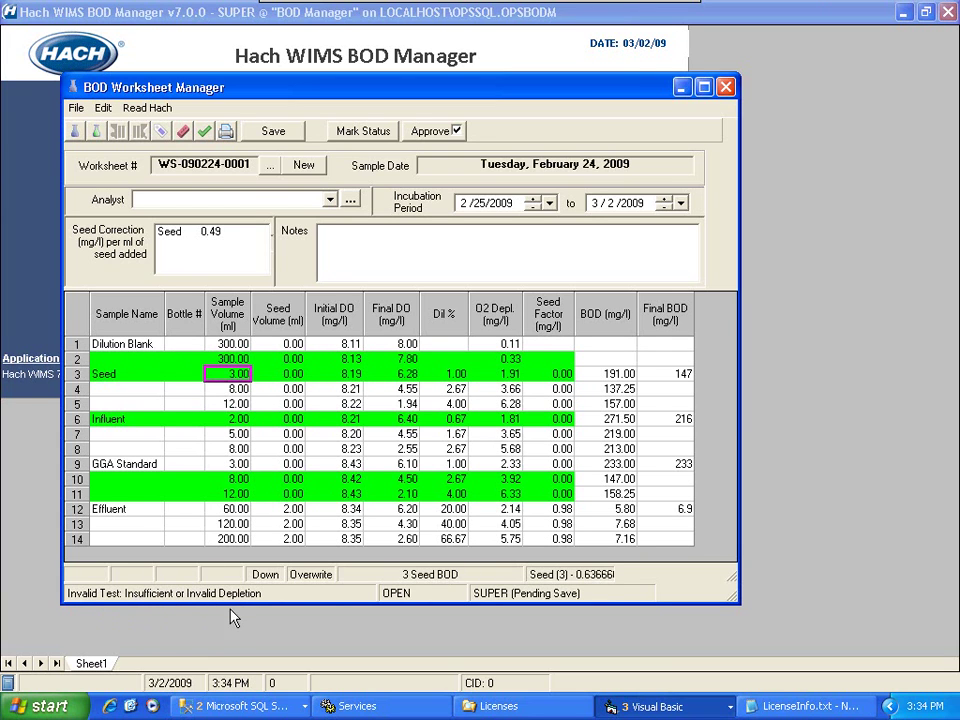
pyautogui.click(495, 376)
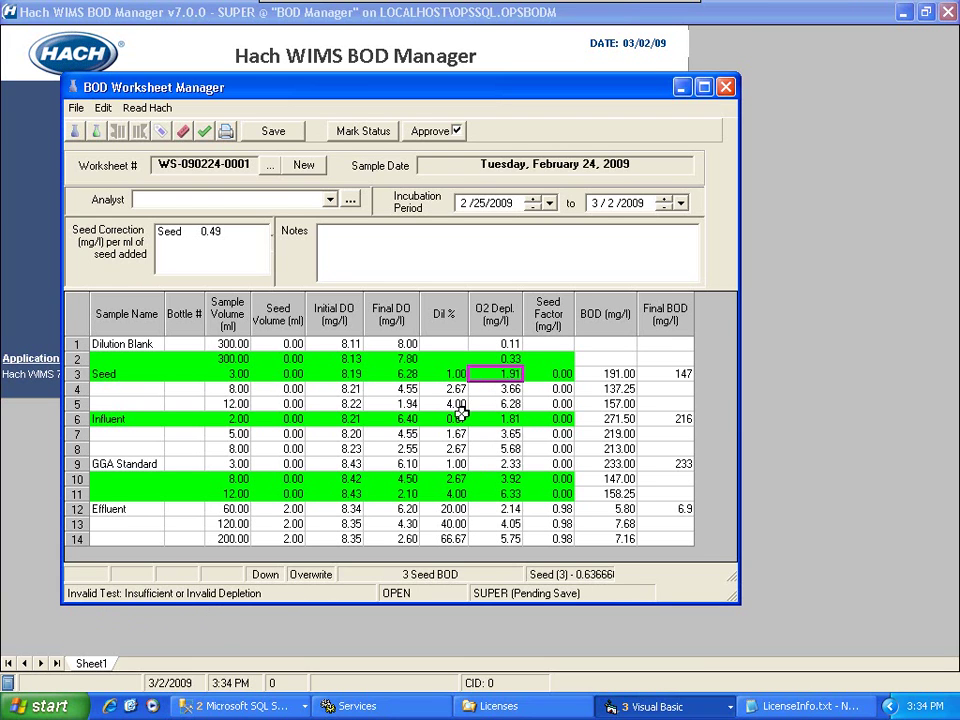
pyautogui.click(512, 418)
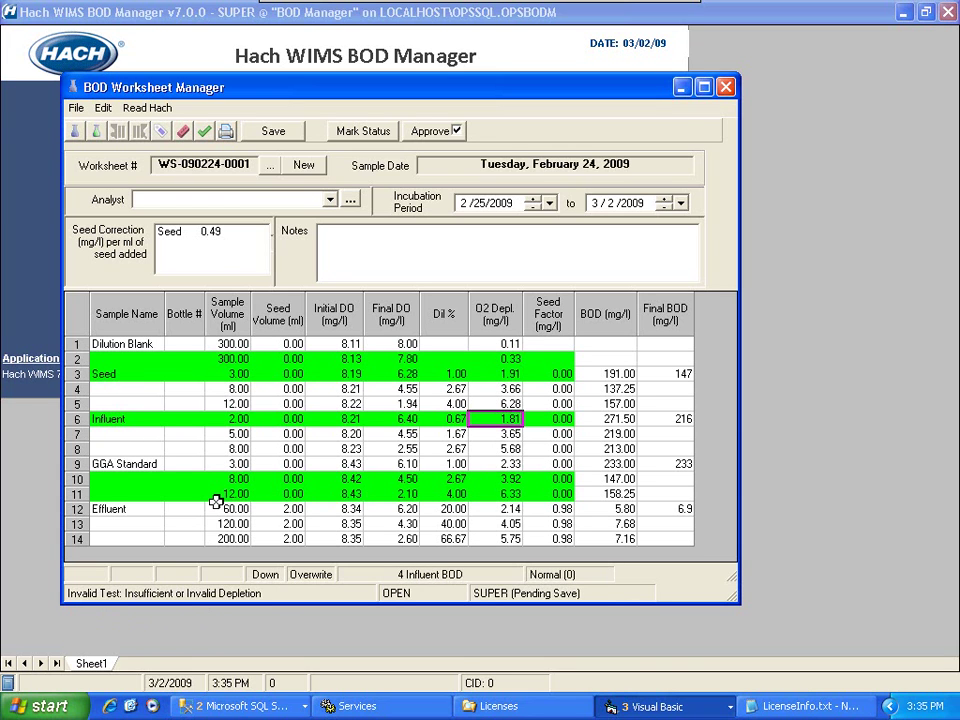
pyautogui.click(390, 479)
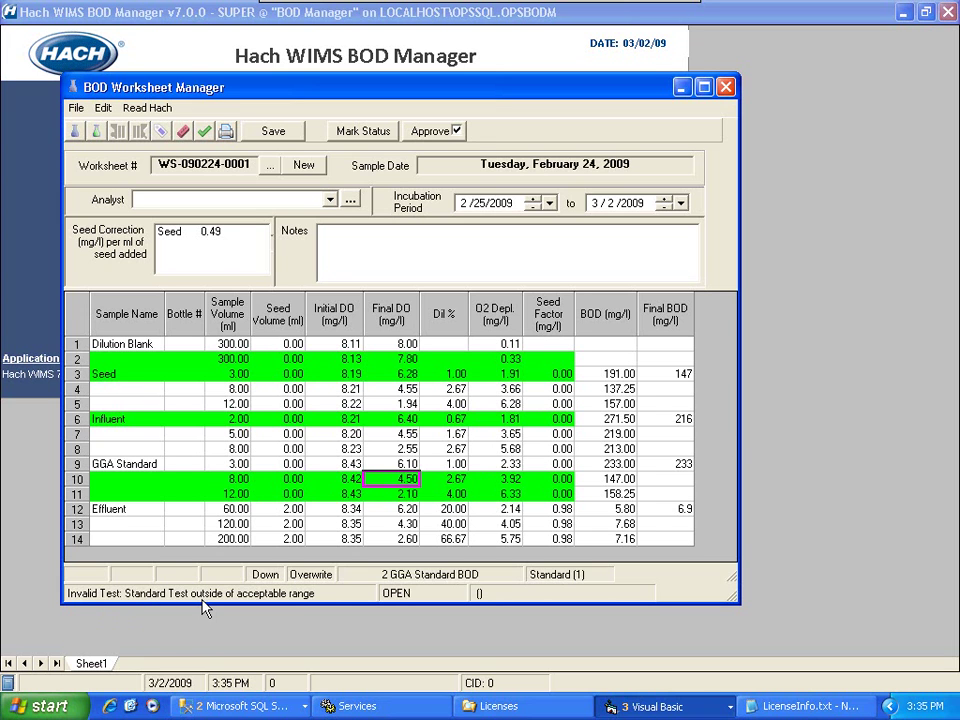
# Step: Review the standard test limits in the BOD criteria setup and the calculated BOD results of the GGA Standard and Influent samples
pyautogui.click(76, 110)
pyautogui.click(88, 150)
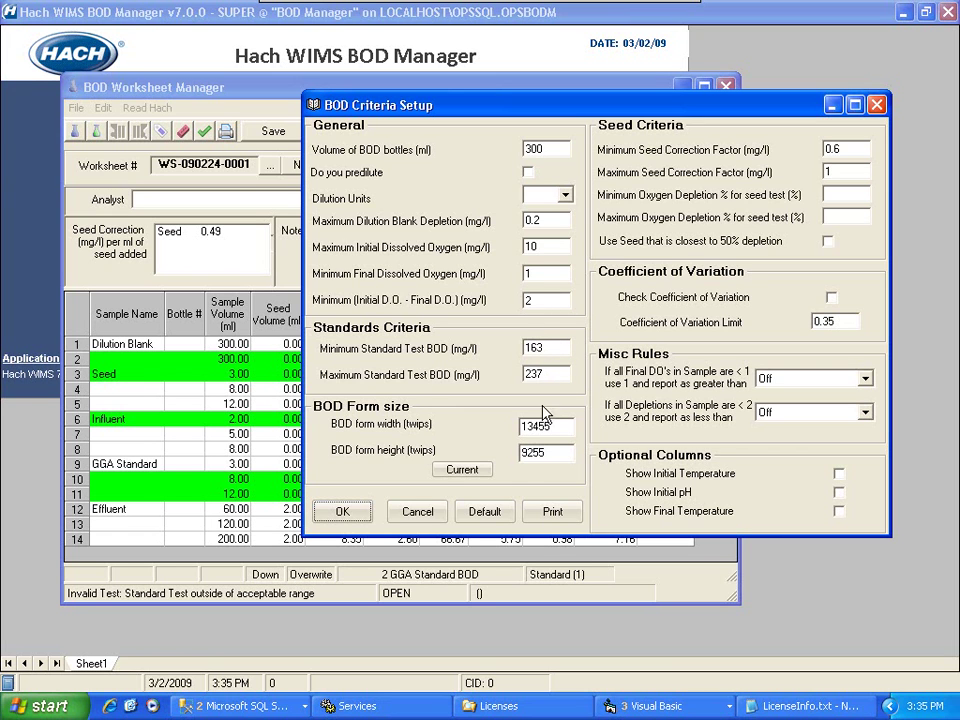
pyautogui.click(417, 511)
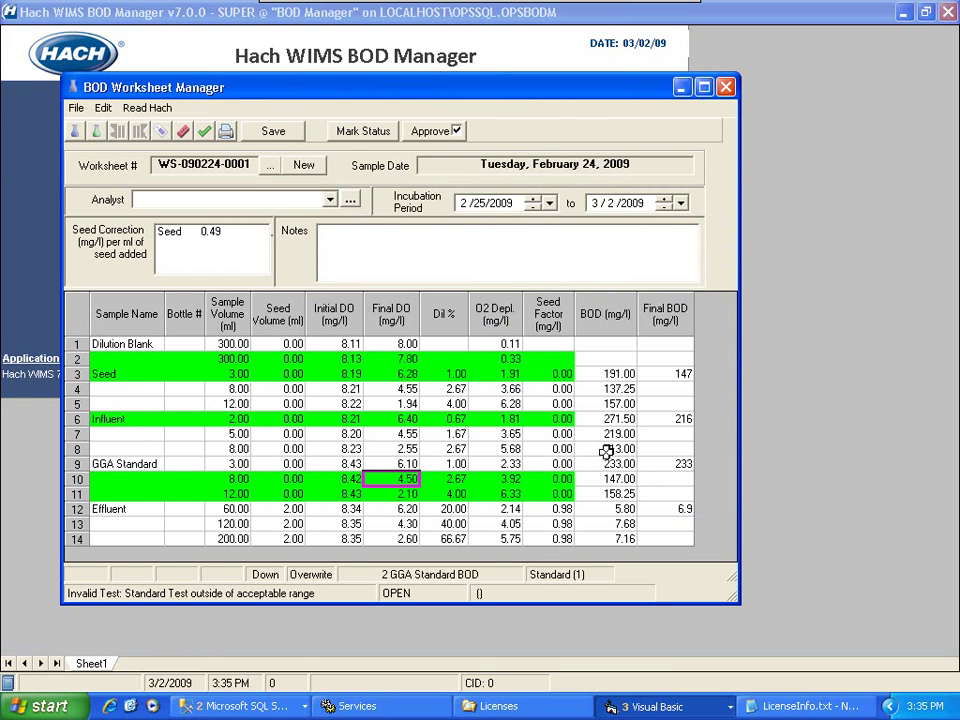
pyautogui.click(605, 464)
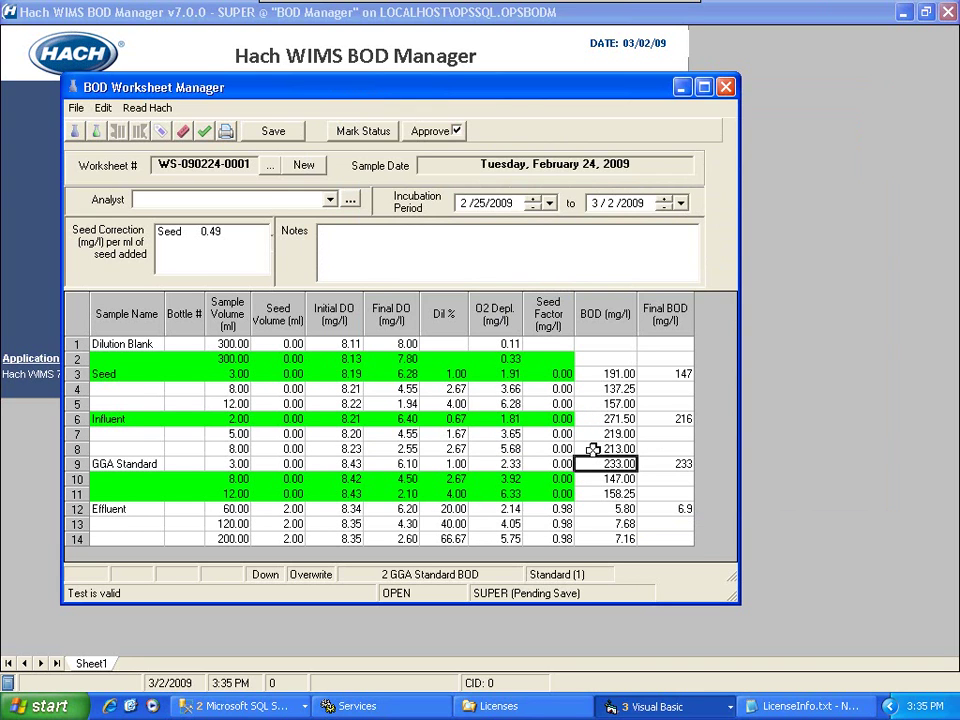
pyautogui.moveTo(591, 434); pyautogui.dragTo(592, 449)
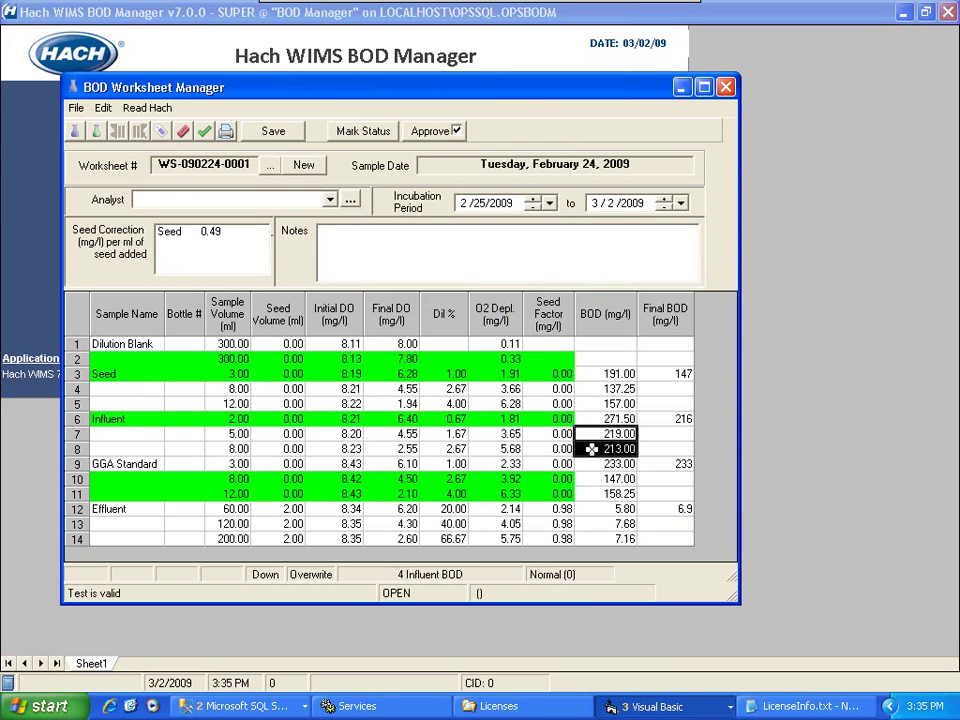
pyautogui.click(677, 420)
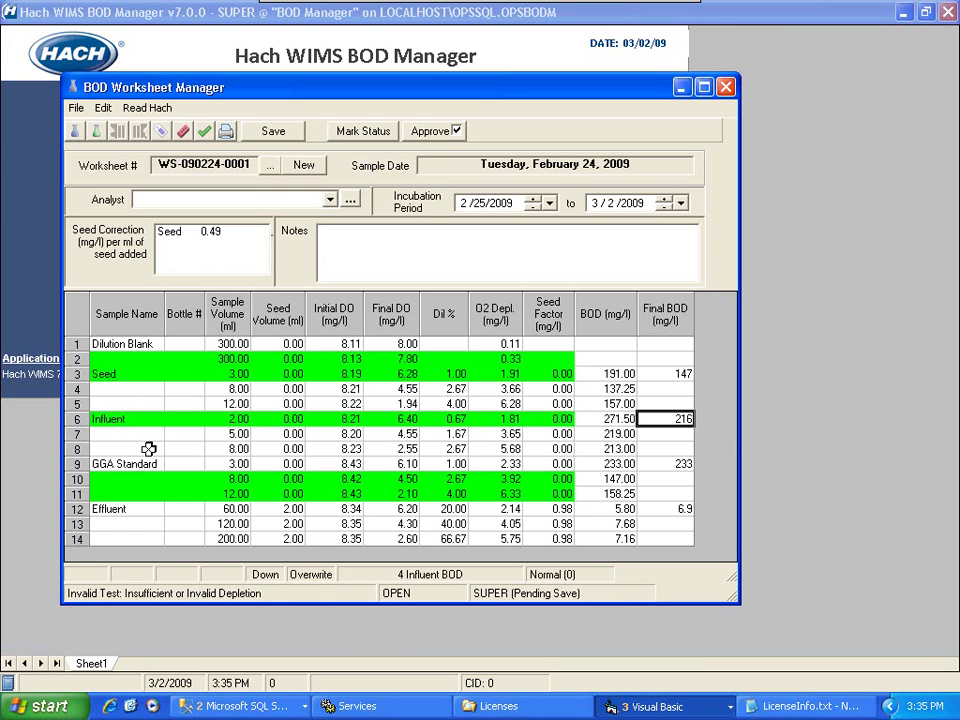
# Step: Manually unmark the 3 ml Seed test so it counts as valid, and select its row for review
pyautogui.click(129, 374)
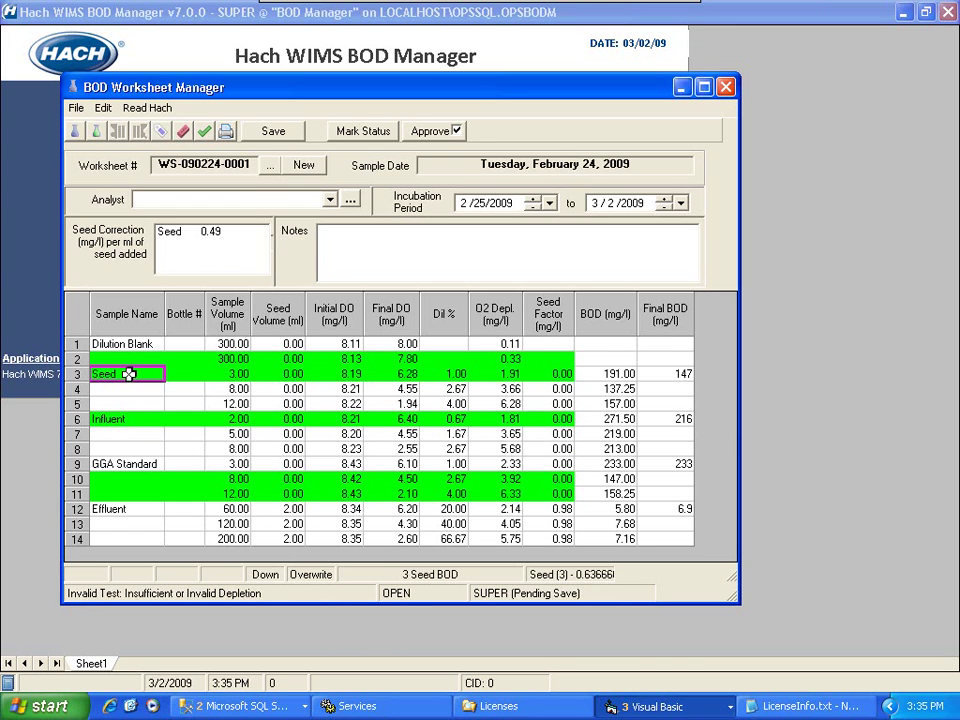
pyautogui.click(186, 136)
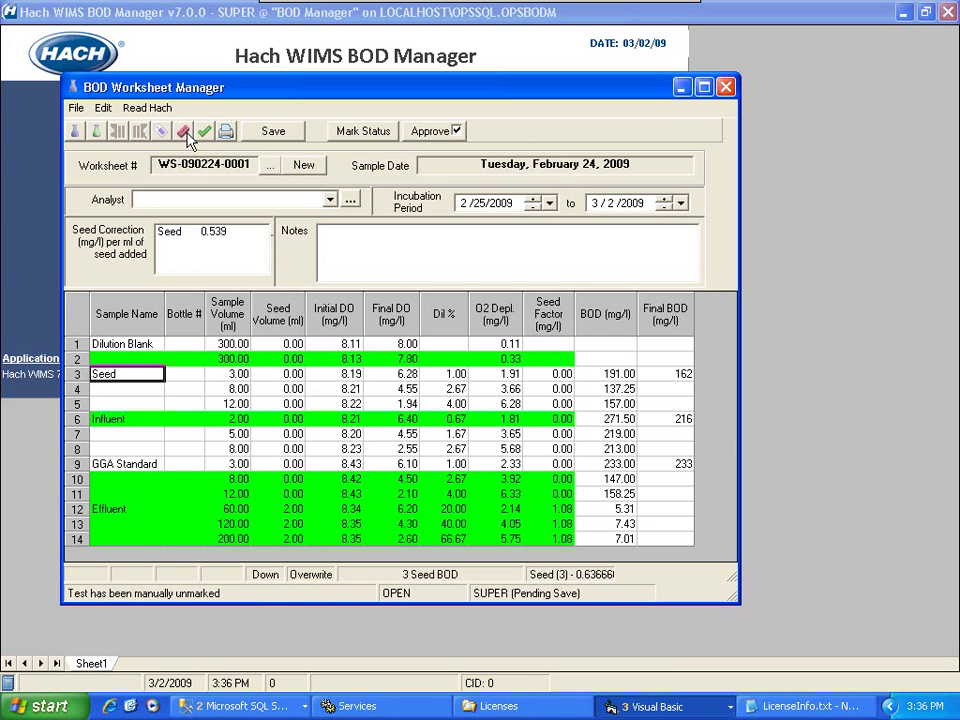
pyautogui.click(606, 372)
pyautogui.moveTo(686, 373); pyautogui.dragTo(82, 373)
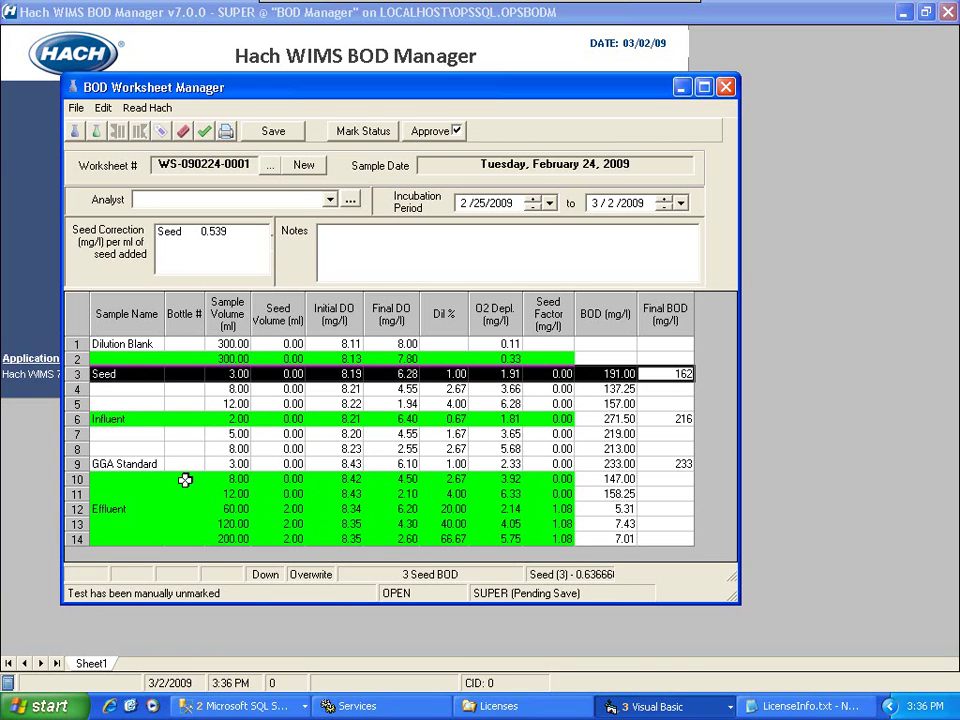
# Step: Check the flag reason of the 60 ml Effluent test and manually mark the 3 ml Seed test as invalid
pyautogui.click(228, 508)
pyautogui.click(139, 512)
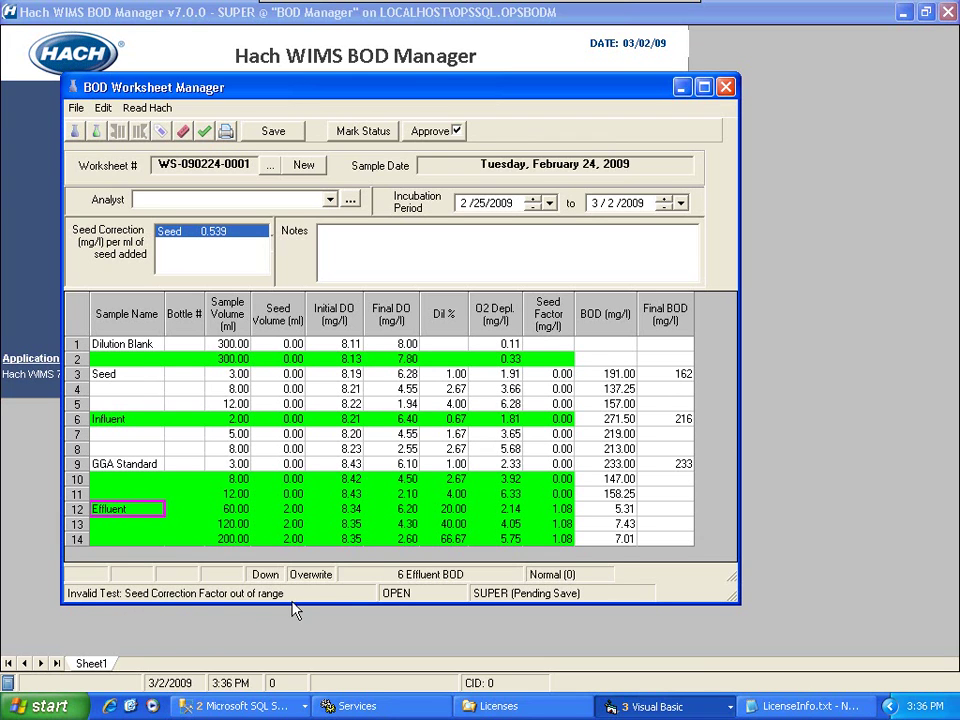
pyautogui.click(139, 373)
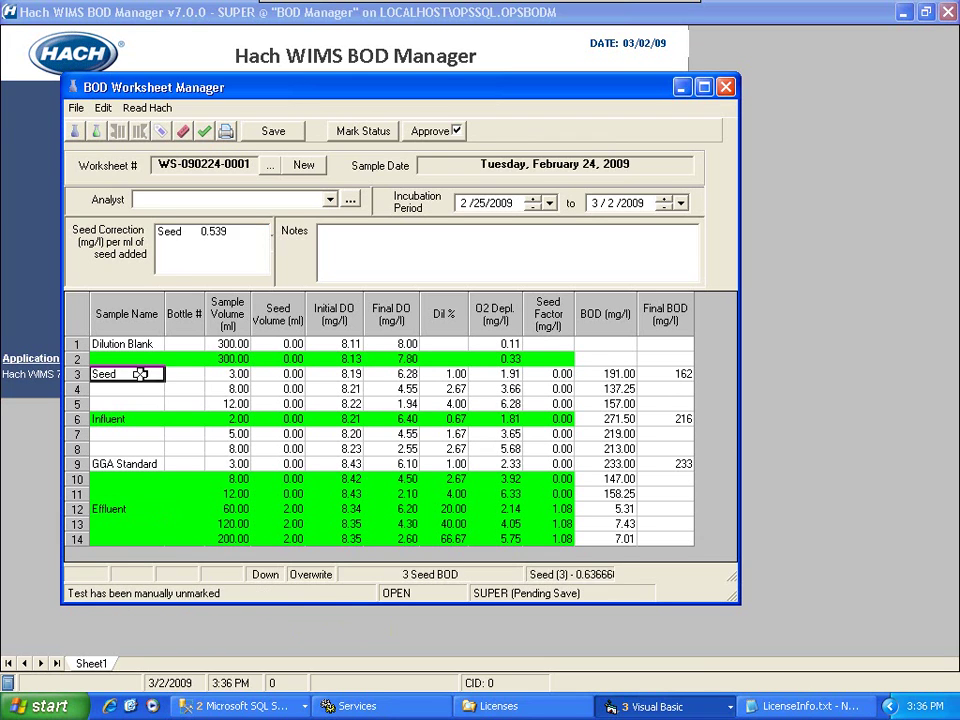
pyautogui.click(163, 137)
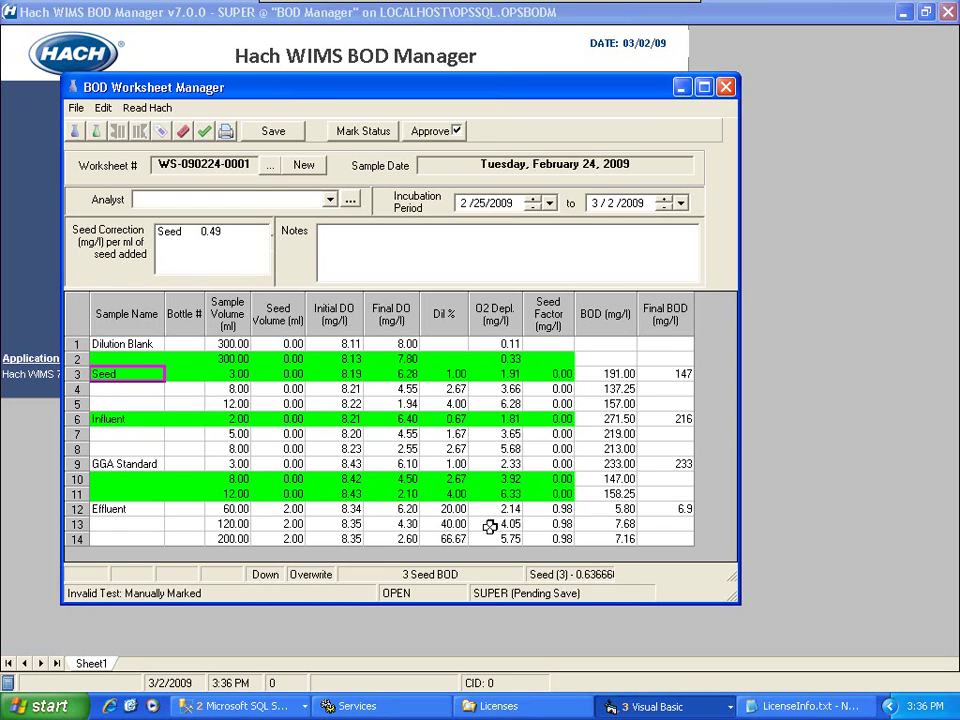
# Step: Save the February 24 worksheet, set its status to CLOSED and save the status change
pyautogui.click(288, 138)
pyautogui.click(350, 139)
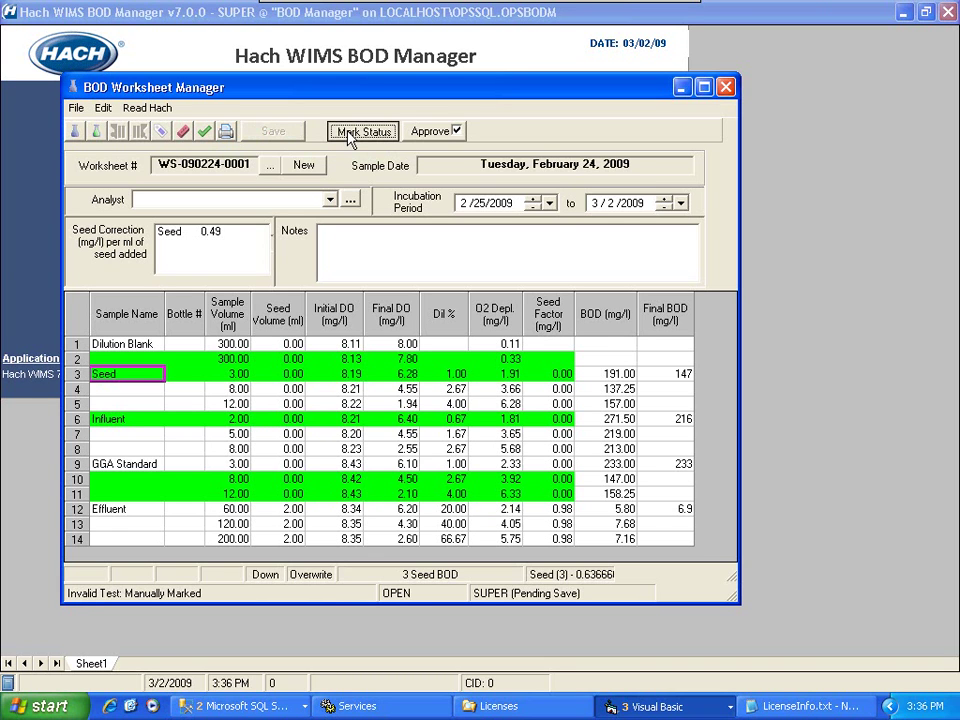
pyautogui.click(128, 93)
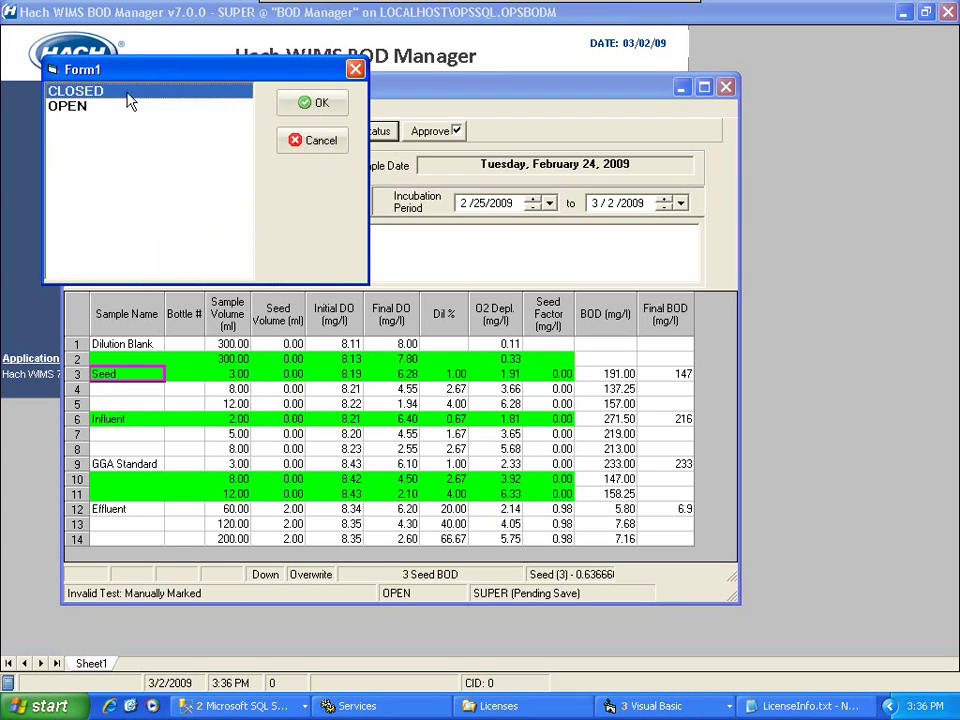
pyautogui.click(306, 102)
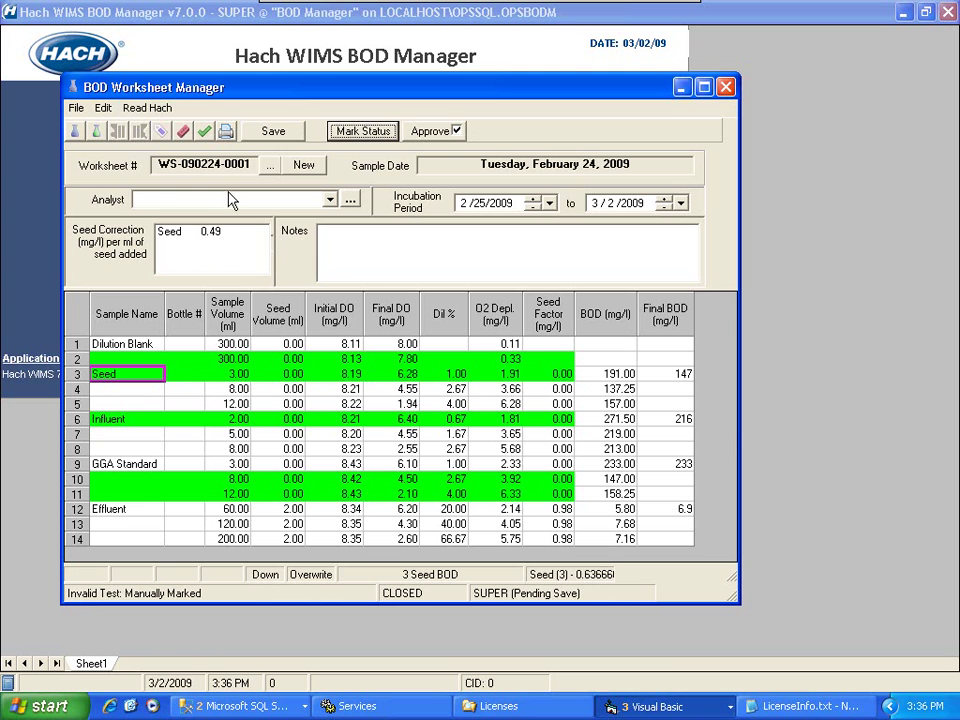
pyautogui.click(272, 133)
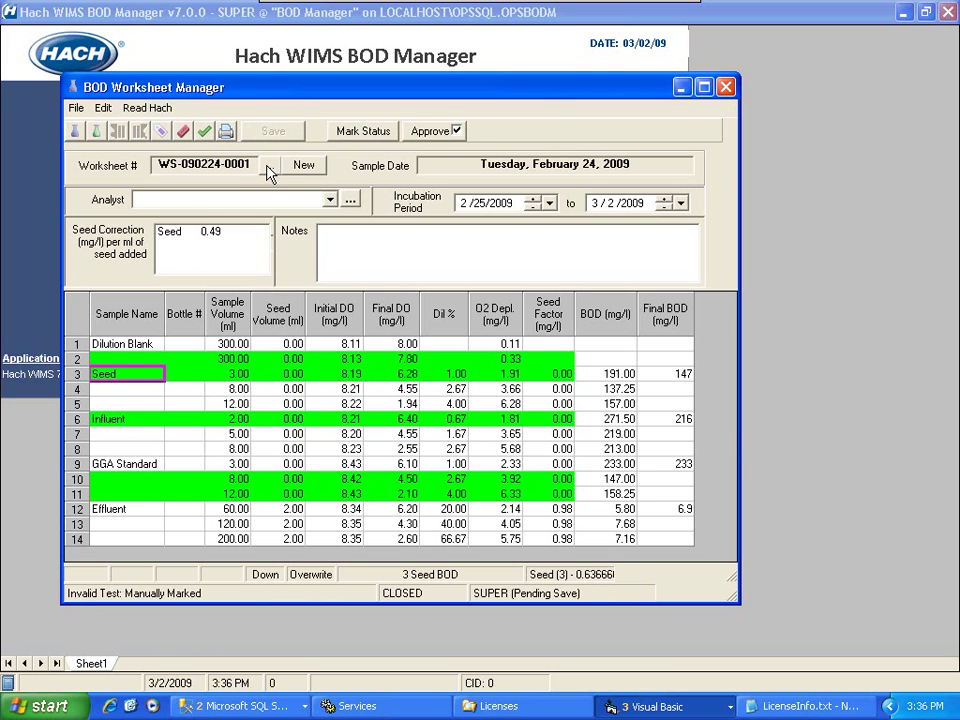
# Step: Review the worksheet selection list grouped by OPEN and CLOSED status, and leave it without loading another worksheet
pyautogui.click(268, 167)
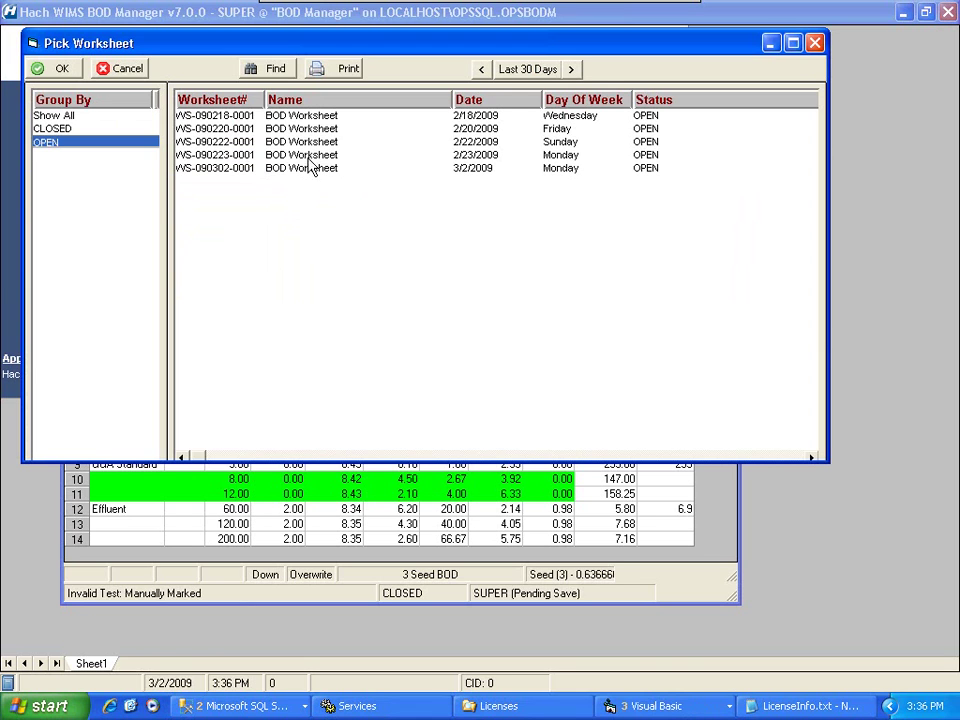
pyautogui.click(460, 171)
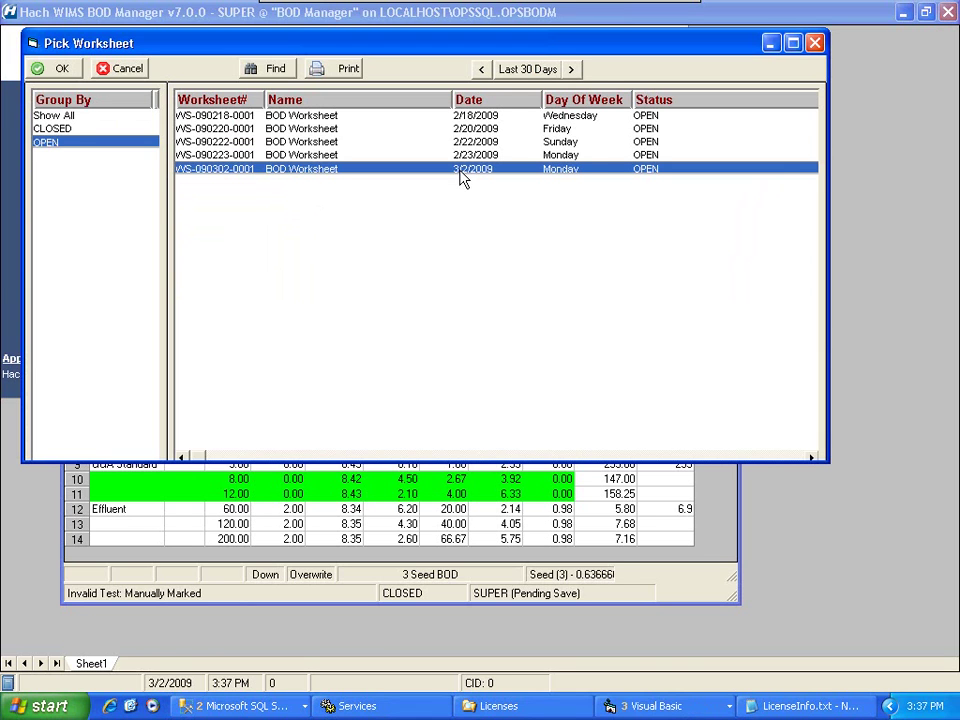
pyautogui.moveTo(64, 126); pyautogui.dragTo(50, 145)
pyautogui.keyDown('ctrl'); pyautogui.click(50, 145); pyautogui.keyUp('ctrl')
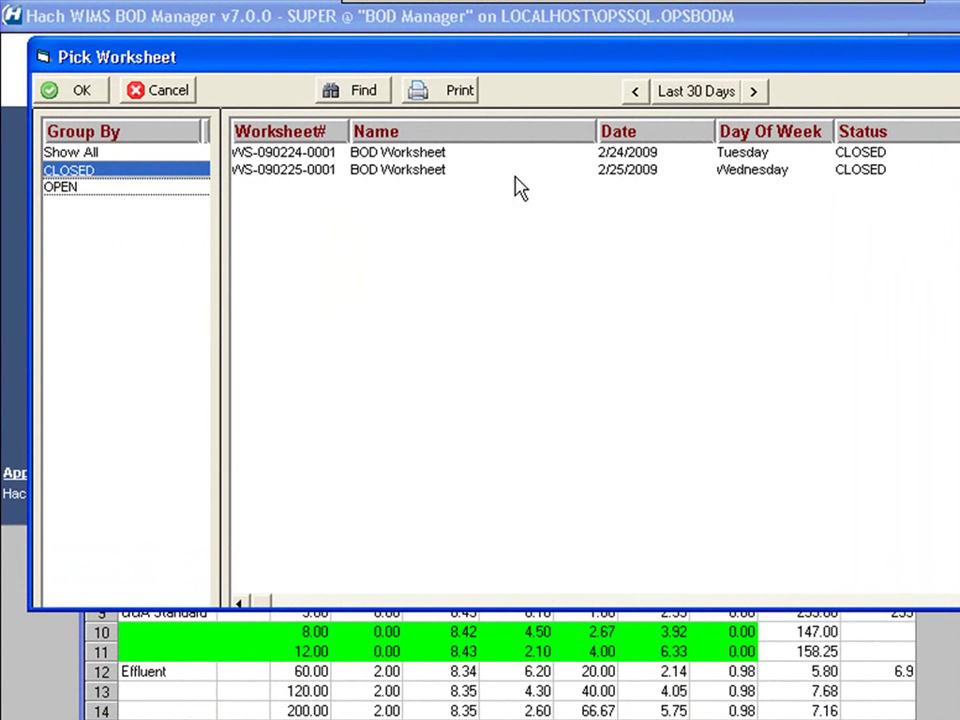
pyautogui.click(170, 92)
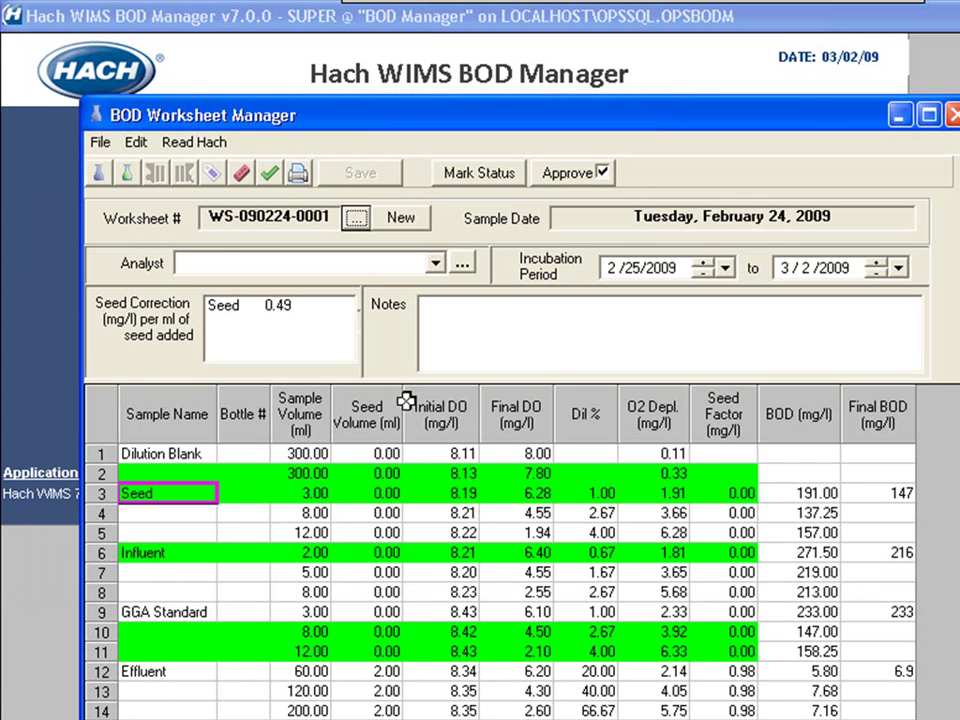